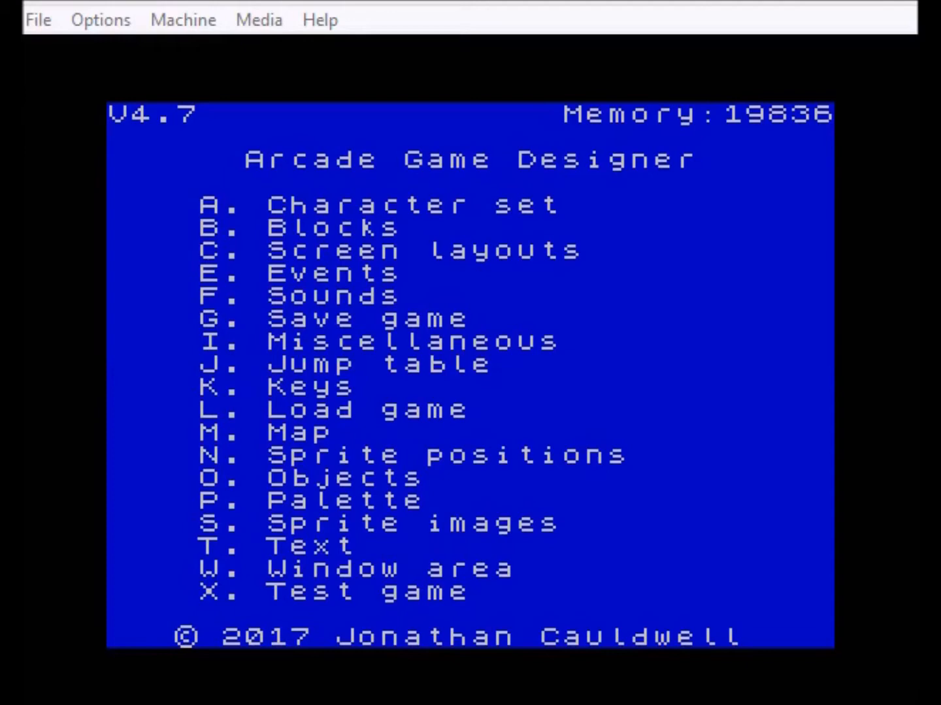
- Page through the stored blocks in the block editor, from block 0 round to block 40 and back
left_click(450, 64)
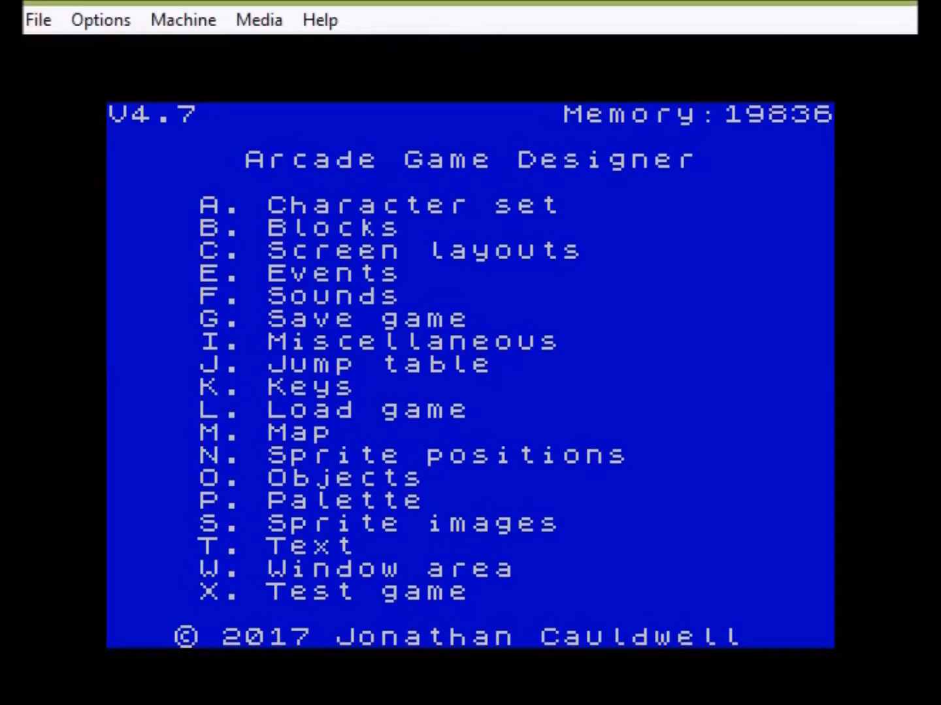
key("b")
key("z")
key("x")
key("x")
key("x")
key("x")
key("x")
key("x")
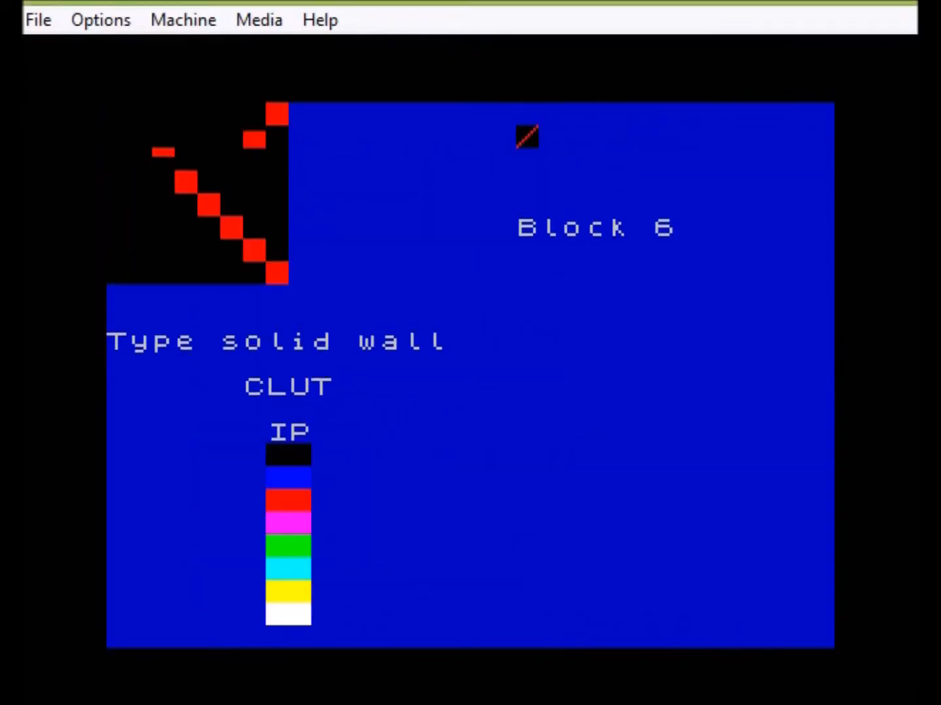
key("x")
key("x")
key("x")
key("x")
key("x")
key("x")
key("x")
key("x")
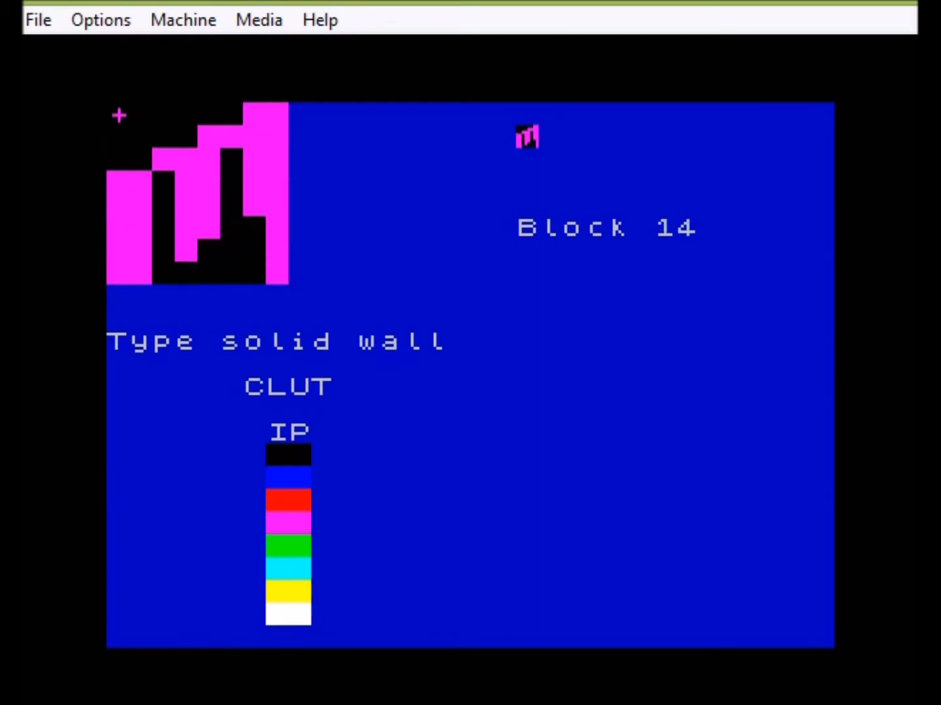
key("x")
key("x")
key("x")
key("x")
key("x")
key("x")
key("x")
key("x")
key("x")
key("x")
key("x")
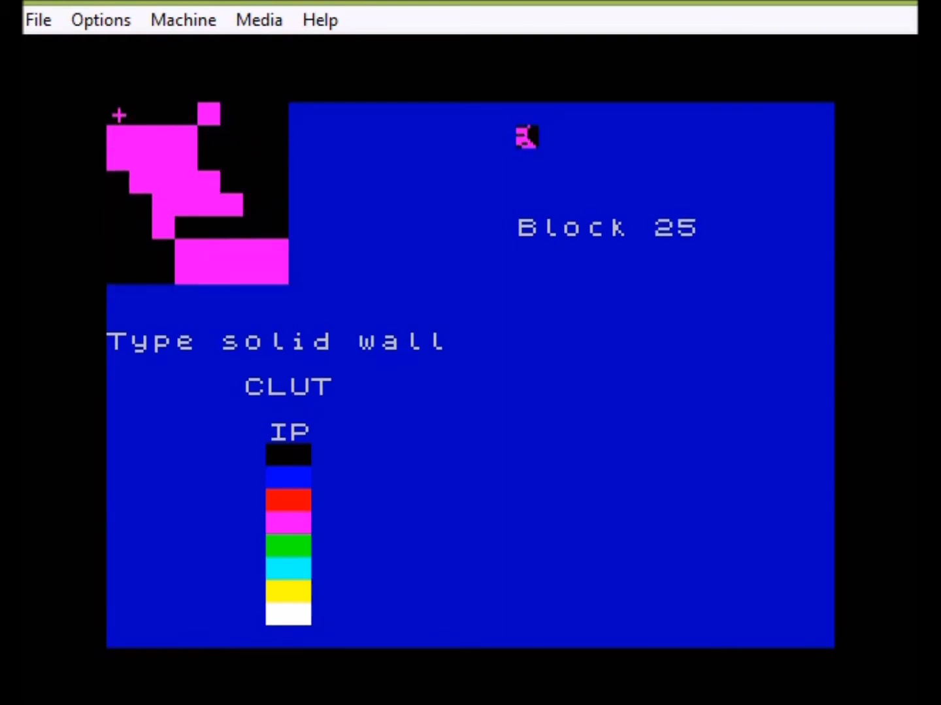
key("x")
key("x")
key("x")
key("x")
key("x")
key("x")
key("x")
key("x")
key("x")
key("x")
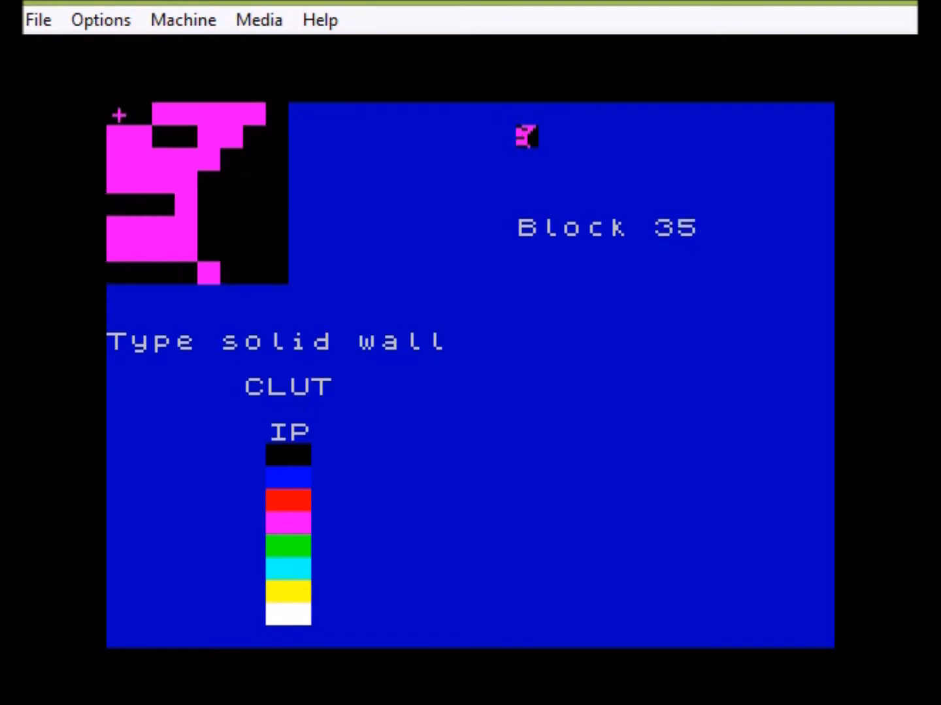
key("x")
key("x")
key("x")
key("x")
key("x")
key("x")
key("z")
key("x")
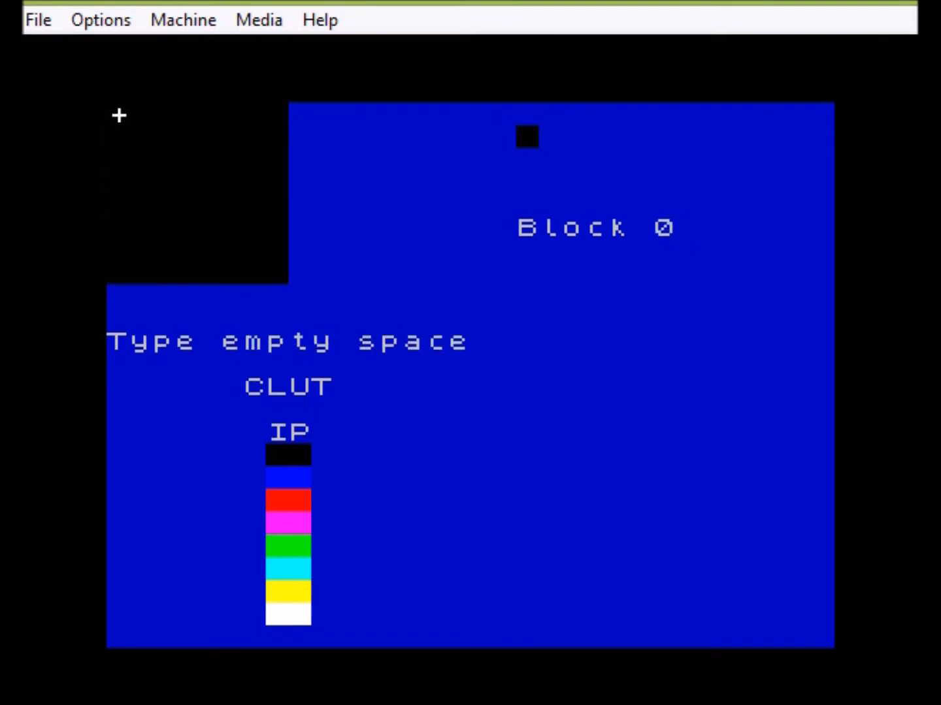
key("q")
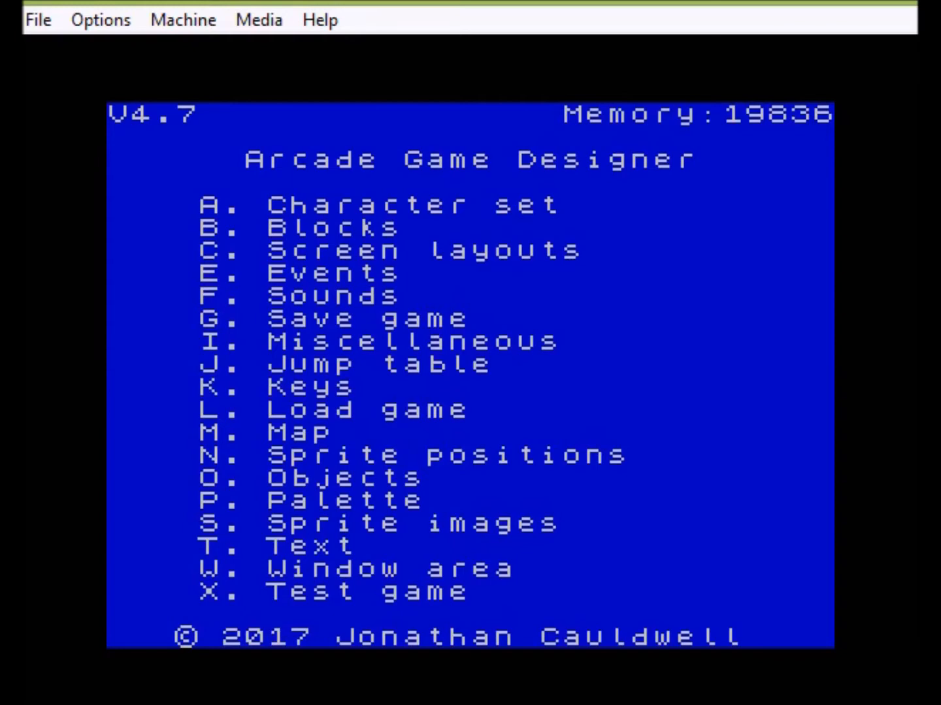
- Look over the screen layout and sprite positions editors, nudging the sprite three cells left and back
key("c")
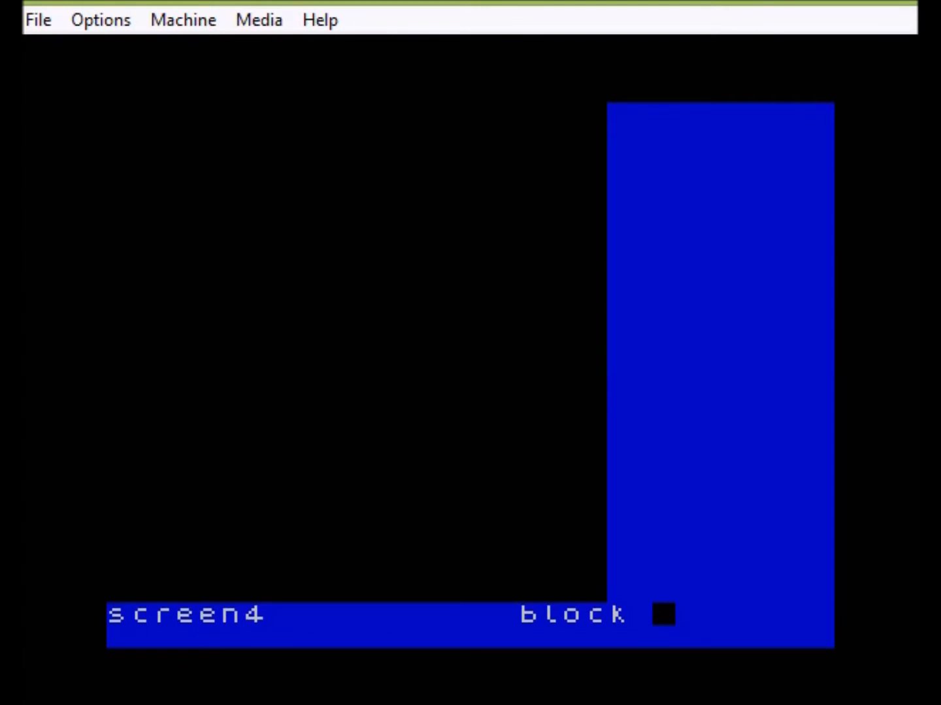
key("Return")
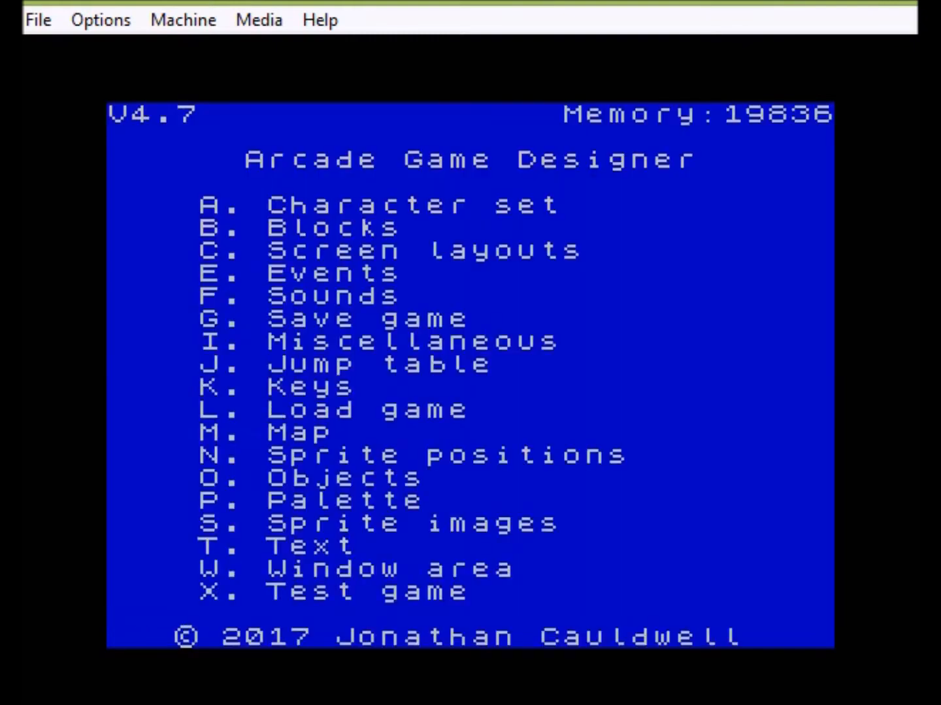
key("n")
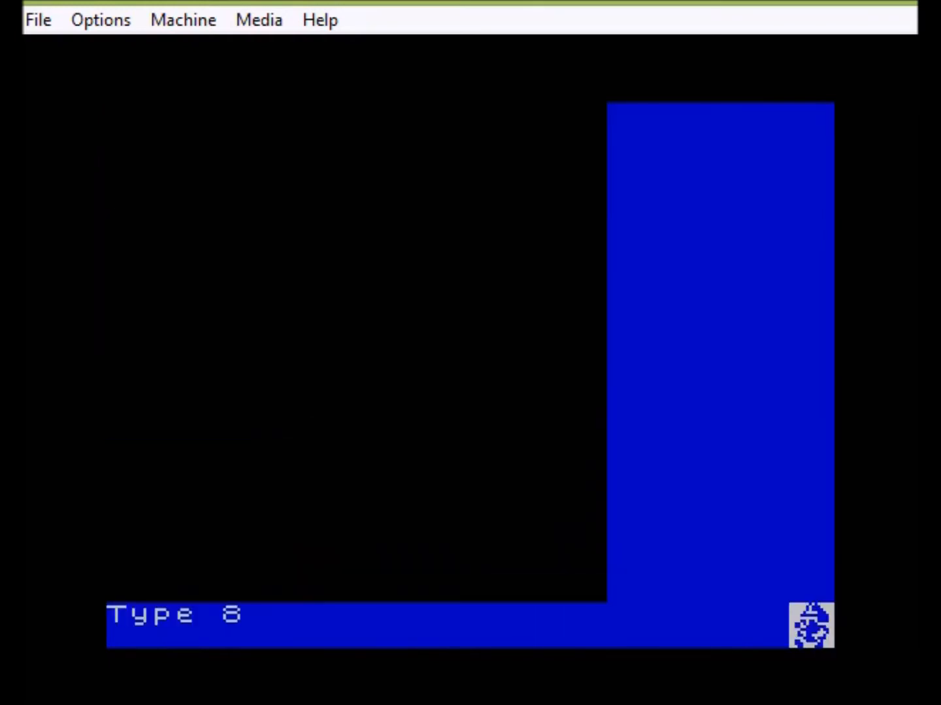
key("Left")
key("Left")
key("Left")
key("Right")
key("Right")
key("Right")
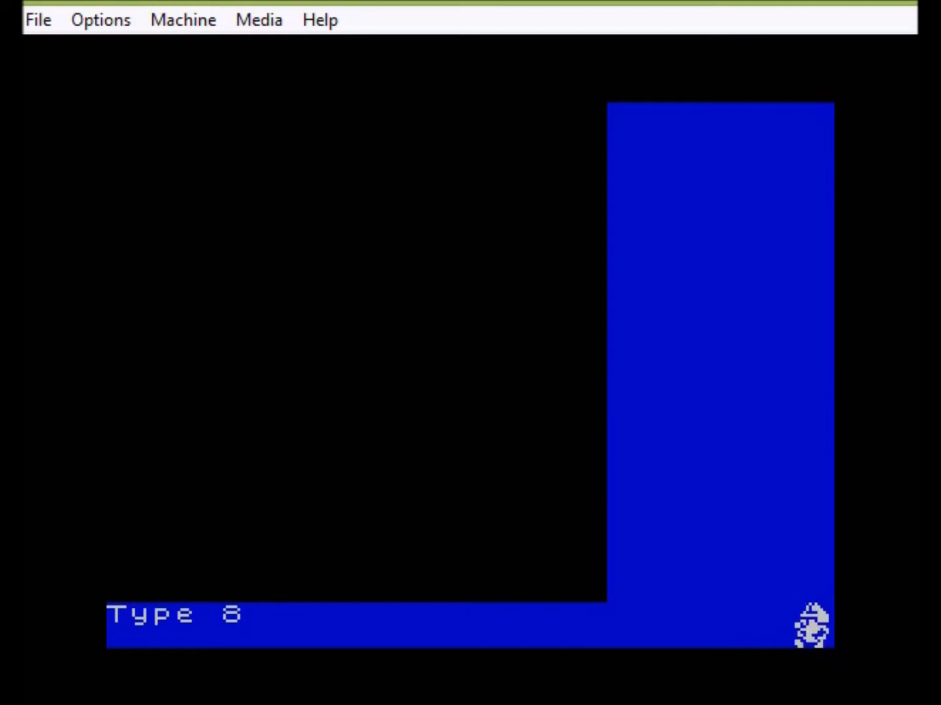
key("x")
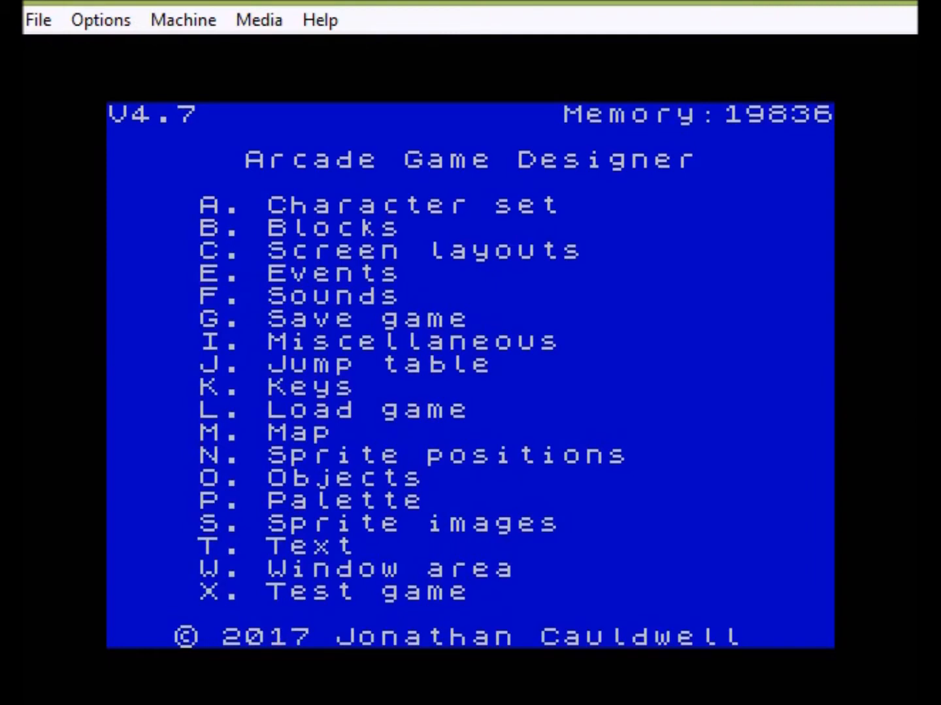
- Step through the Game initialisation script's LET SCREEN 4 and CLS lines, then return to the events
key("e")
key("Down")
key("Down")
key("Down")
key("Down")
key("Down")
key("Down")
key("Down")
key("Down")
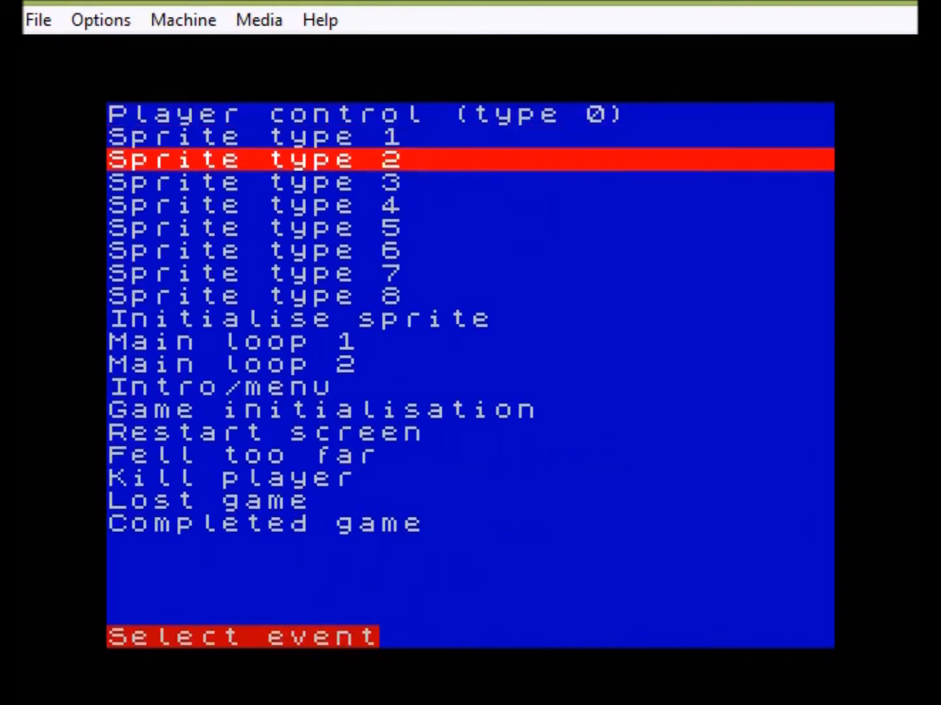
key("Down")
key("Down")
key("Down")
key("Down")
key("Down")
key("Return")
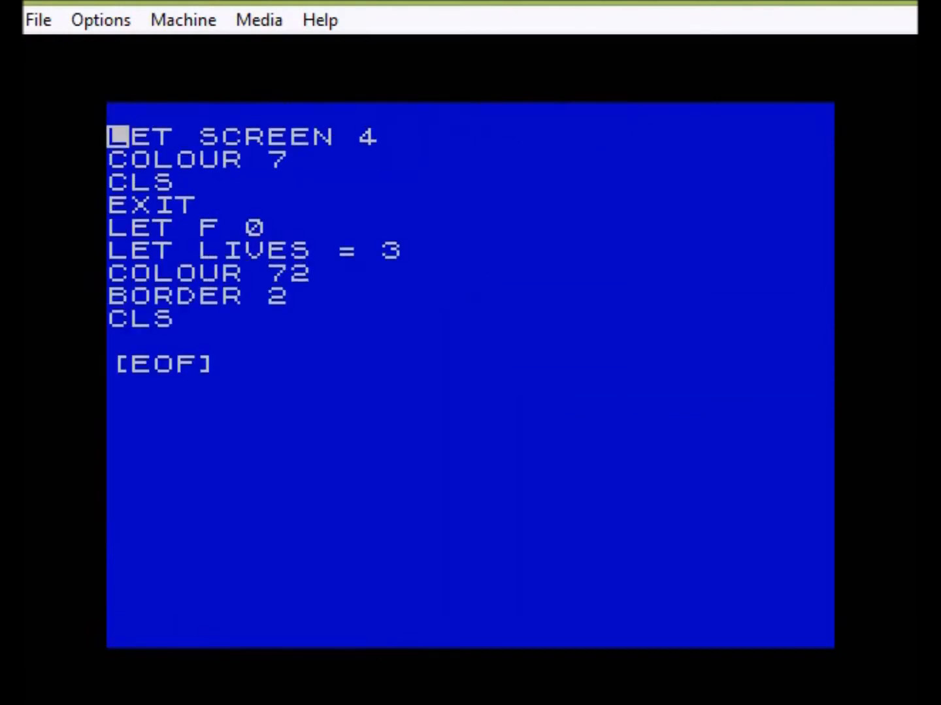
key("Right")
key("Right")
key("Right")
key("Right")
key("Right")
key("Right")
key("Right")
key("Right")
key("Right")
key("Right")
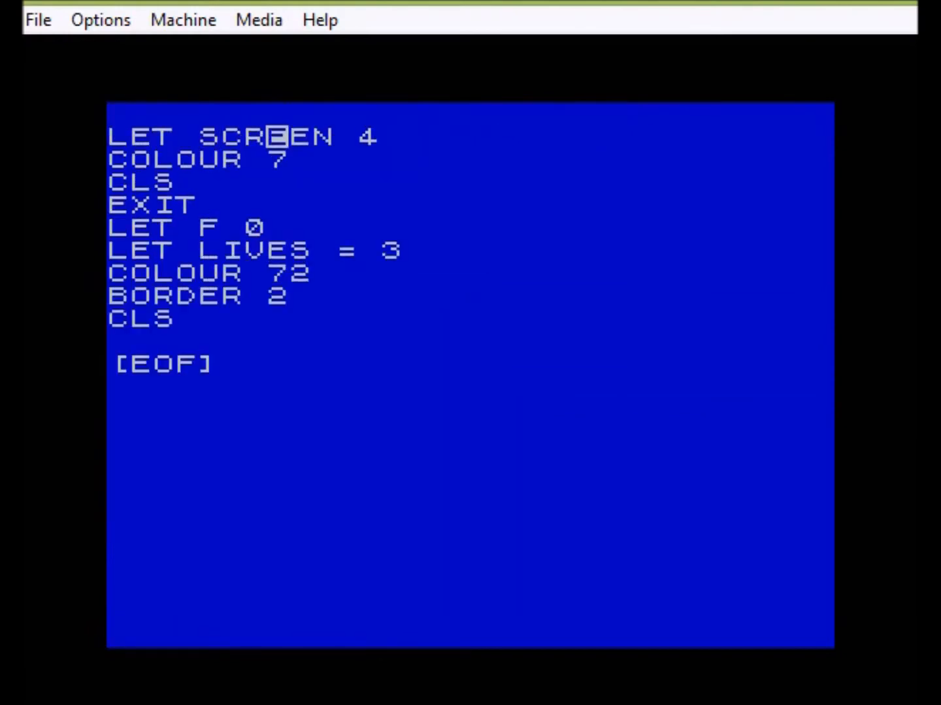
key("Down")
key("Left")
key("Left")
key("Left")
key("Left")
key("Left")
key("Down")
key("Down")
key("Escape")
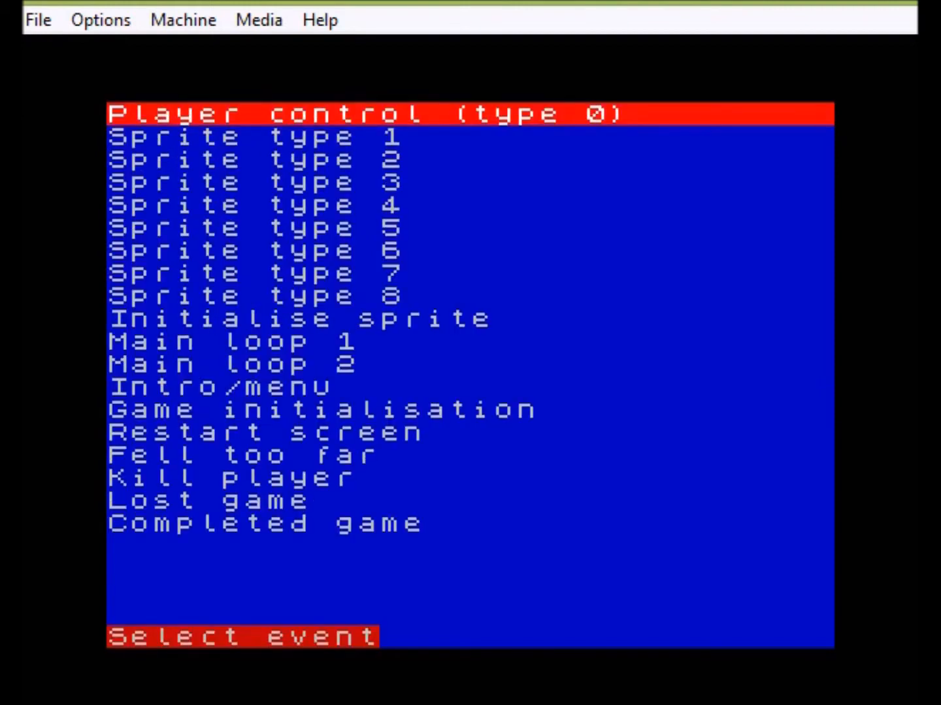
- Open the Sprite type 8 script and move through its LET B 0 and REPEAT 41 lines
key("Down")
key("Down")
key("Down")
key("Down")
key("Down")
key("Down")
key("Down")
key("Down")
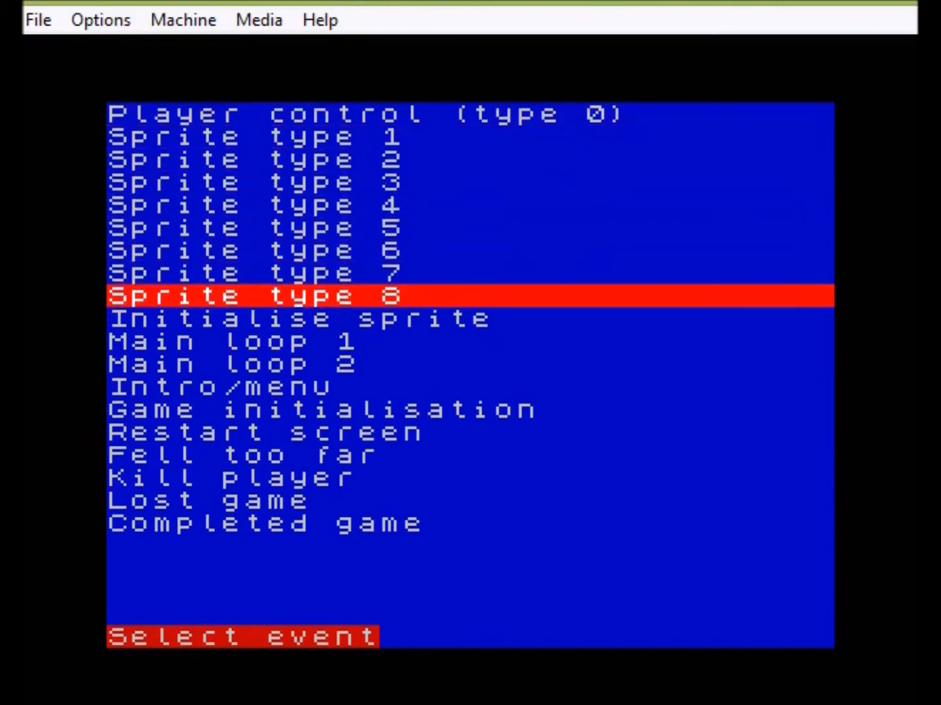
key("Down")
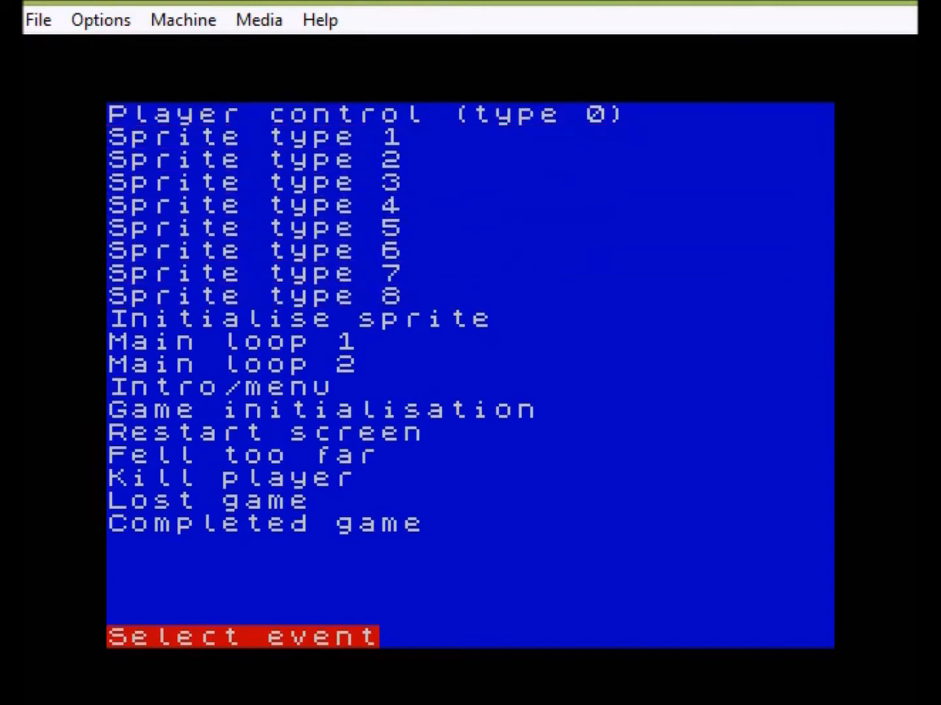
key("Return")
key("Right")
key("Right")
key("Right")
key("Right")
key("Right")
key("Right")
key("Down")
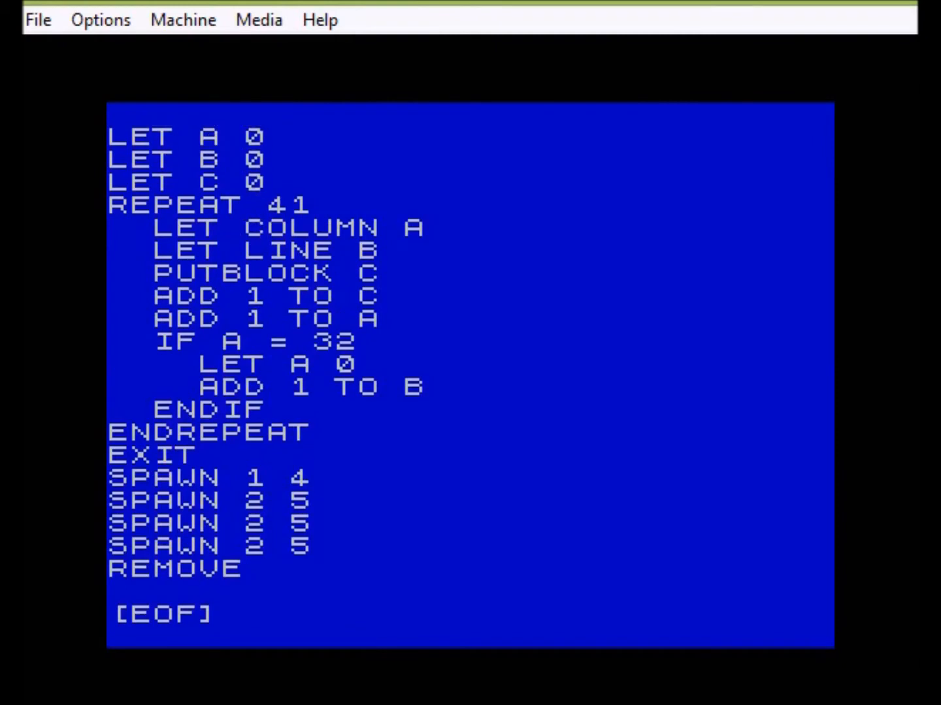
key("Down")
key("Down")
key("Down")
key("Down")
key("Up")
key("Up")
- Review the LET COLUMN A, PUTBLOCK C and ADD 1 TO B lines, then exit to the main menu
key("Up")
key("Down")
key("Left")
key("Right")
key("Right")
key("Down")
key("Down")
key("Down")
key("Right")
key("Right")
key("Right")
key("Down")
key("Down")
key("Down")
key("Right")
key("Right")
key("Down")
key("Left")
key("Down")
key("Down")
key("Down")
key("Down")
key("Down")
key("Down")
key("Down")
key("Up")
key("Up")
key("Escape")
key("Escape")
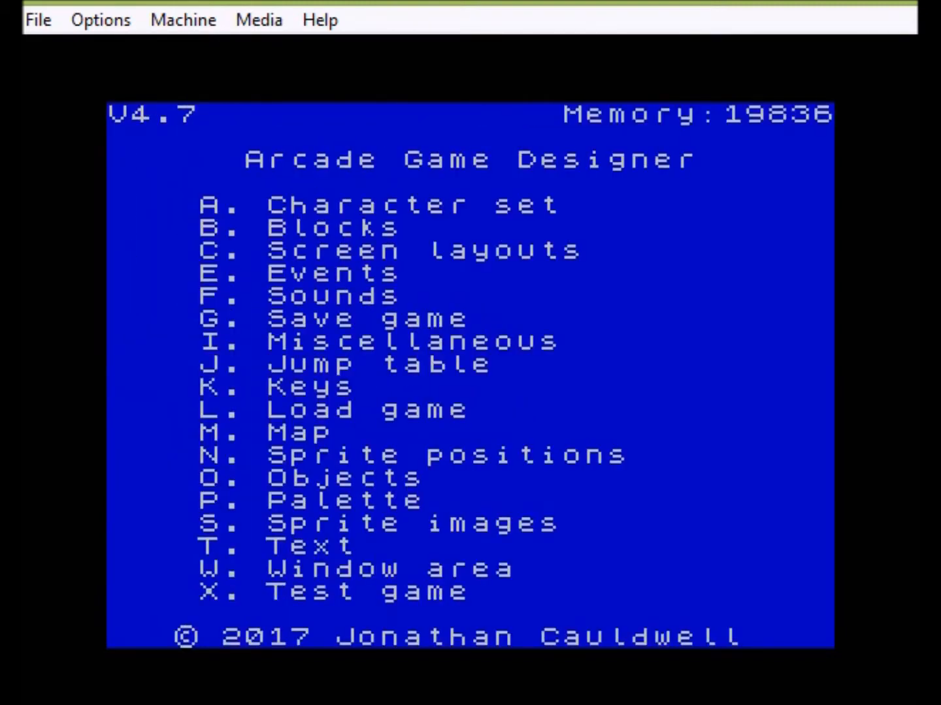
- Start the test game from the main menu with X to see the placed blocks
key("x")
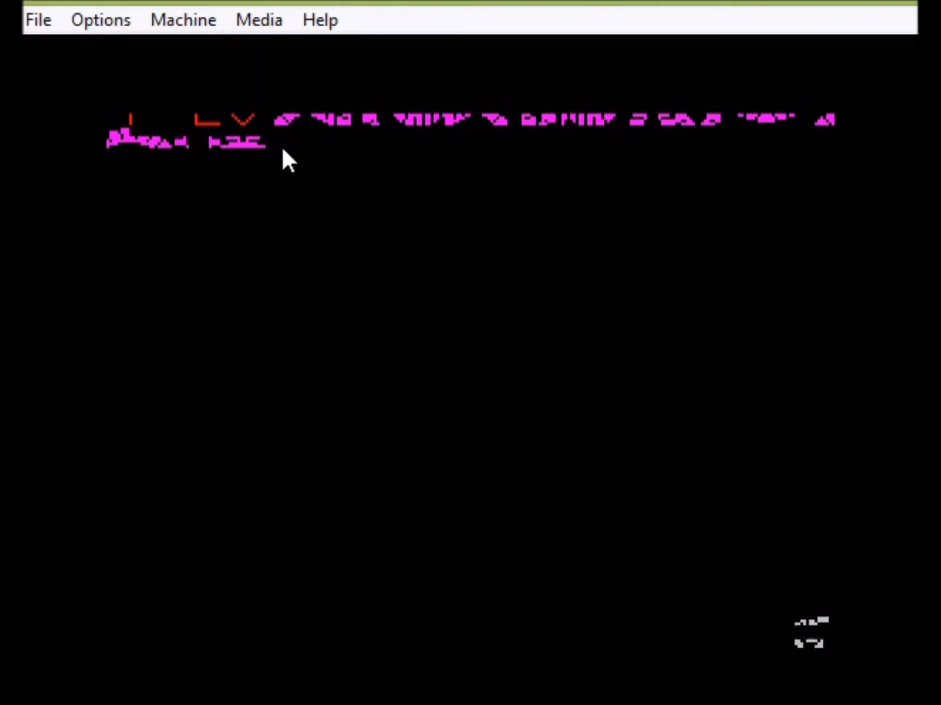
- In the Sprite type 8 script, change IF A = 32 to IF A = 12 and exit
key("e")
key("Down")
key("Down")
key("Down")
key("Down")
key("Down")
key("Down")
key("Down")
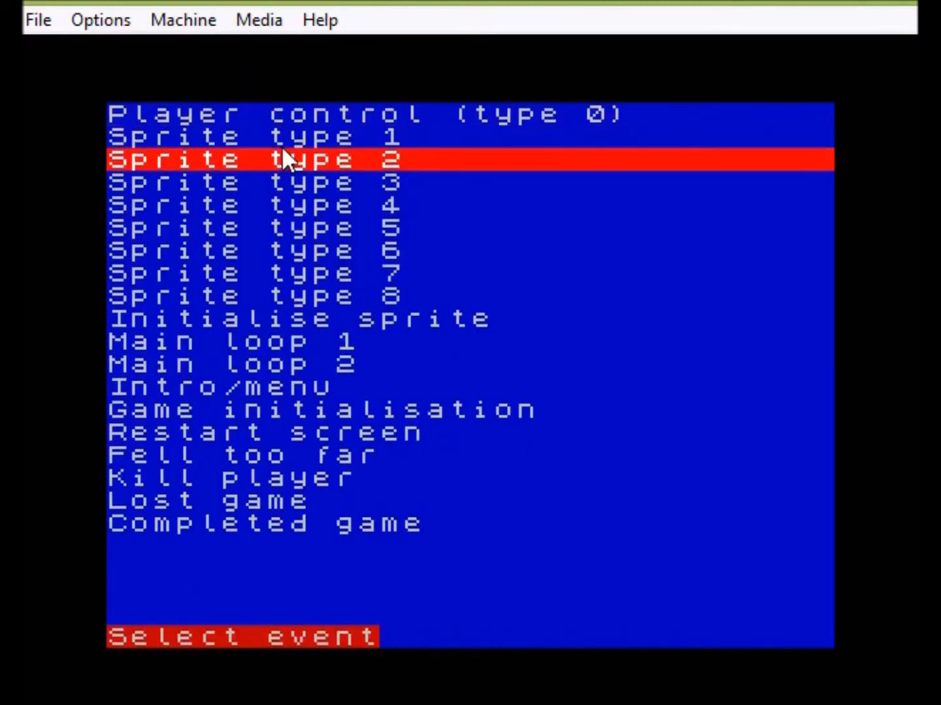
key("Down")
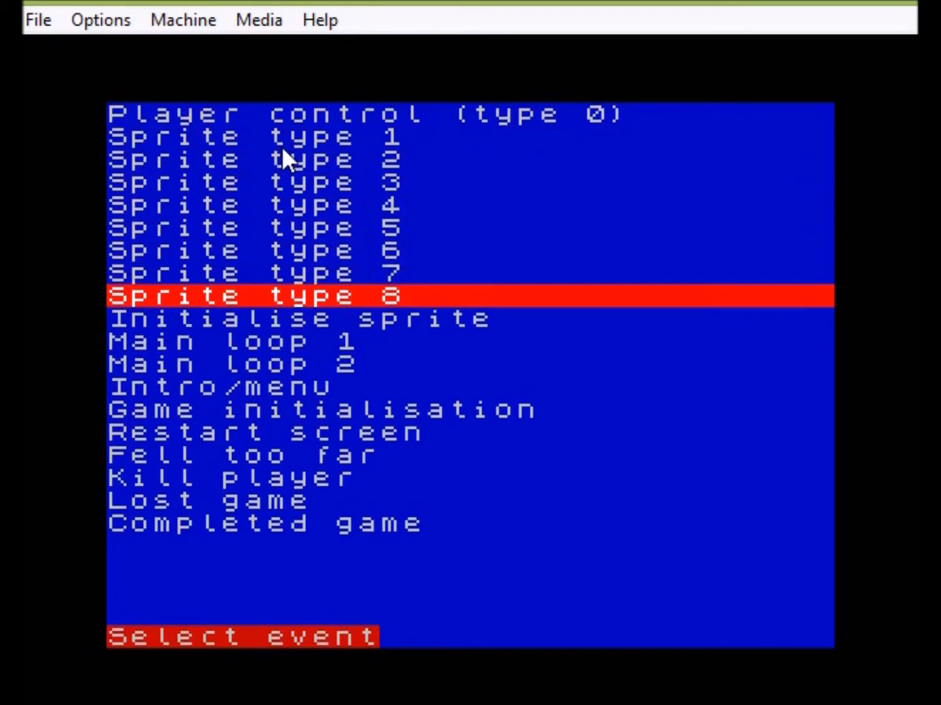
key("Return")
key("Down")
key("Down")
key("Down")
key("Down")
key("Down")
key("Down")
key("Down")
key("Down")
key("Down")
key("Right")
key("Right")
key("Right")
key("Right")
key("Right")
key("Right")
key("Right")
key("Right")
key("Right")
key("Right")
key("Right")
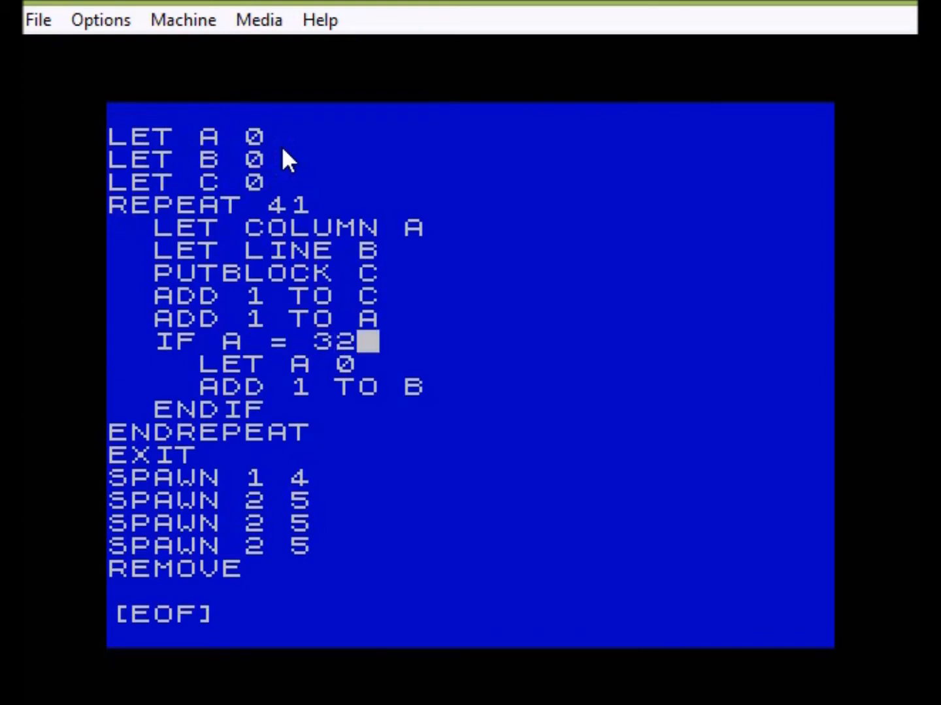
key("BackSpace")
key("BackSpace")
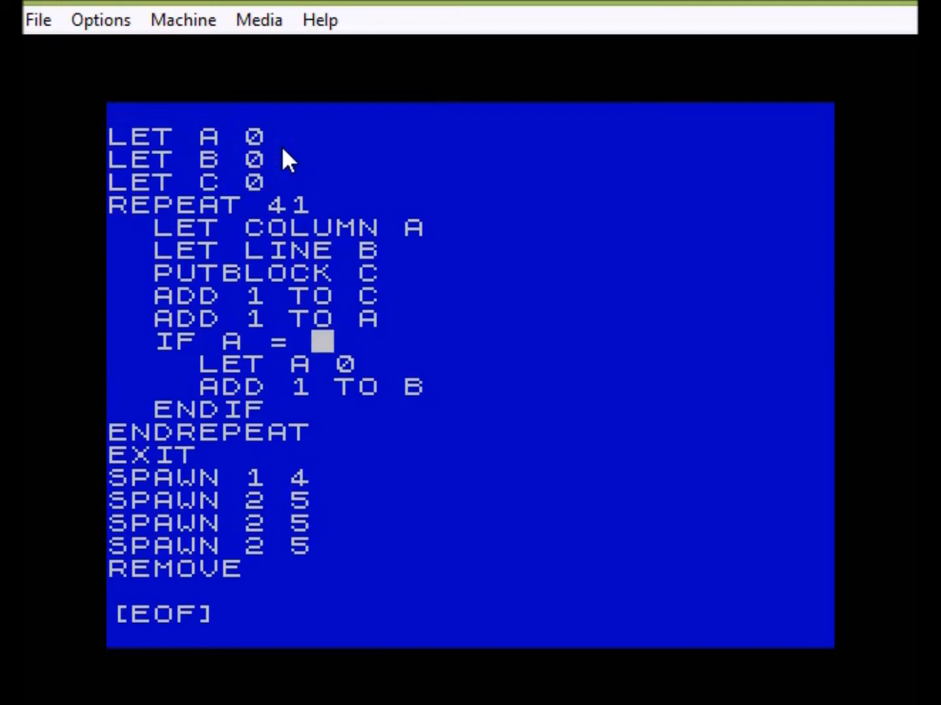
type("12")
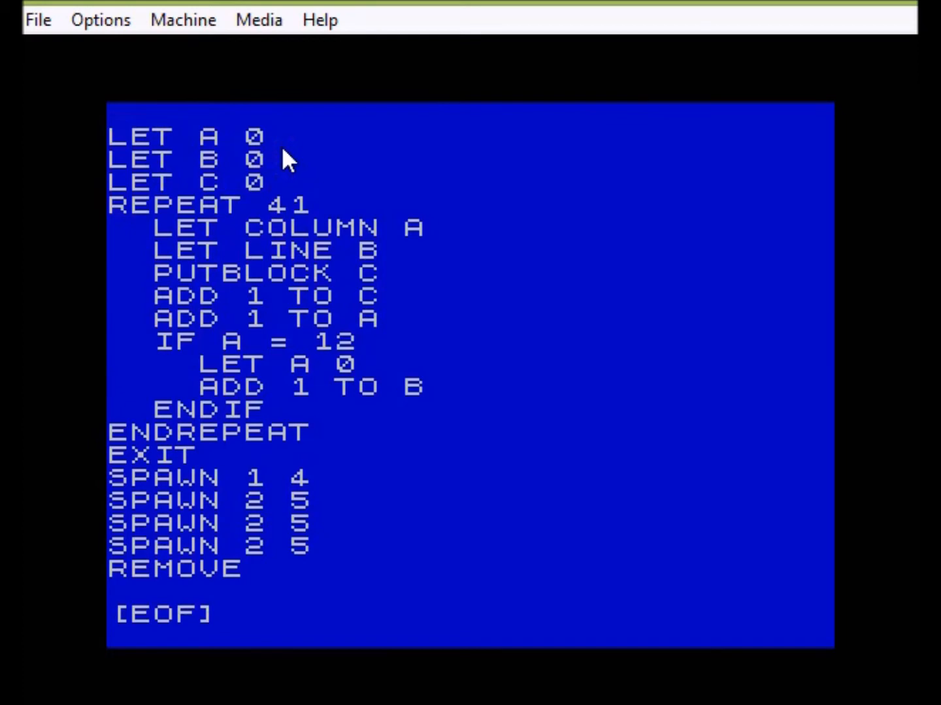
key("Escape")
key("Escape")
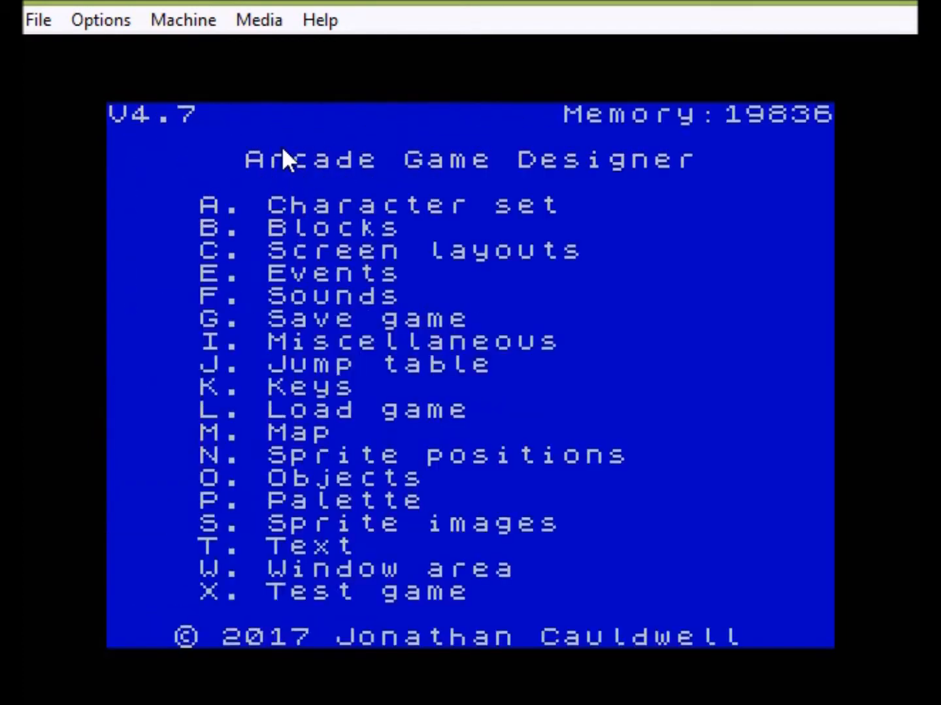
- Test-run the game to see the 12-block rows, then end it and show the Events list
key("x")
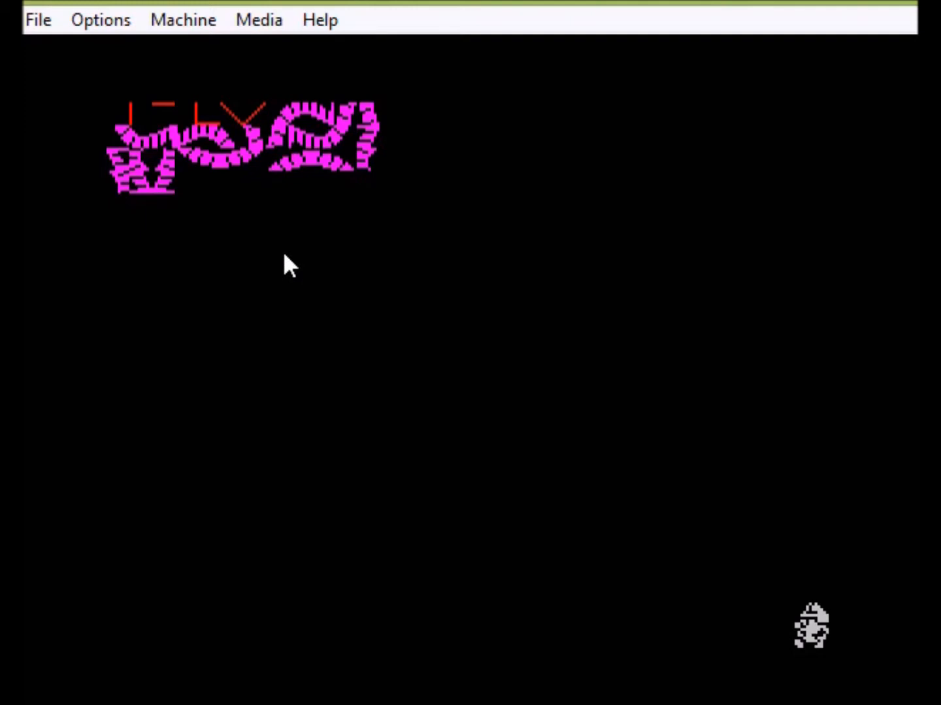
key("e")
key("Down")
key("Down")
key("Down")
key("Down")
key("Down")
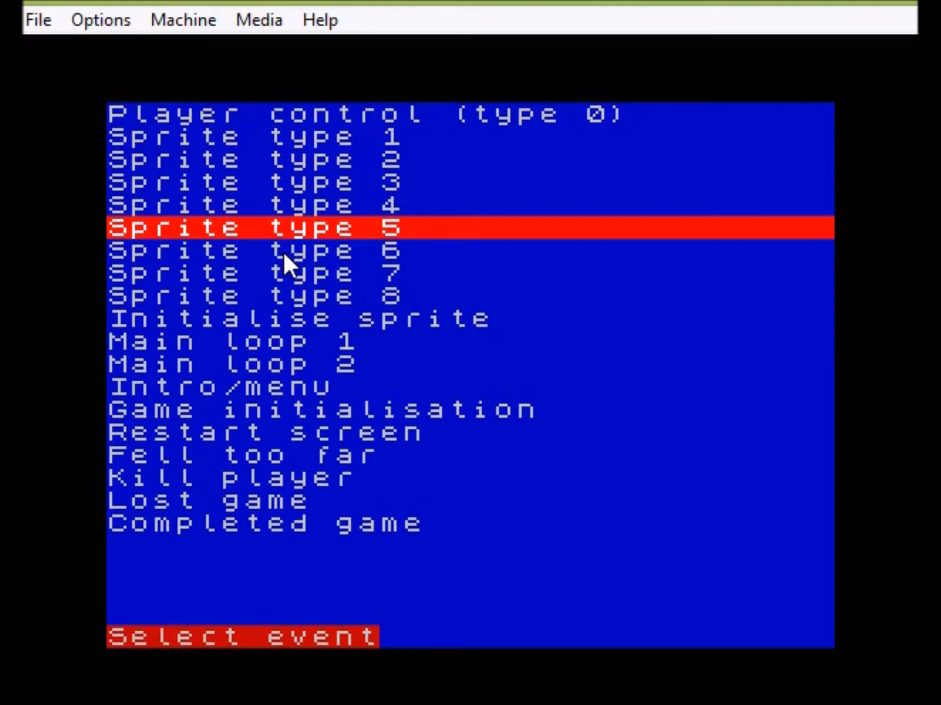
- Change IF A = 12 to IF A = 6 in the event script and test-run the 6-wide layout
key("Down")
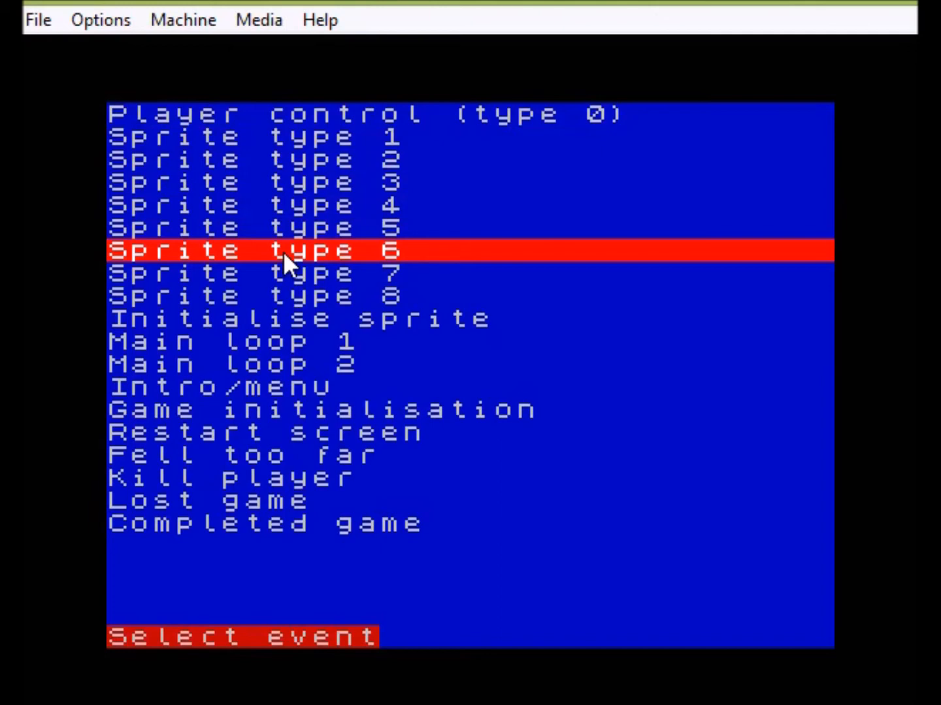
key("Down")
key("Down")
key("Return")
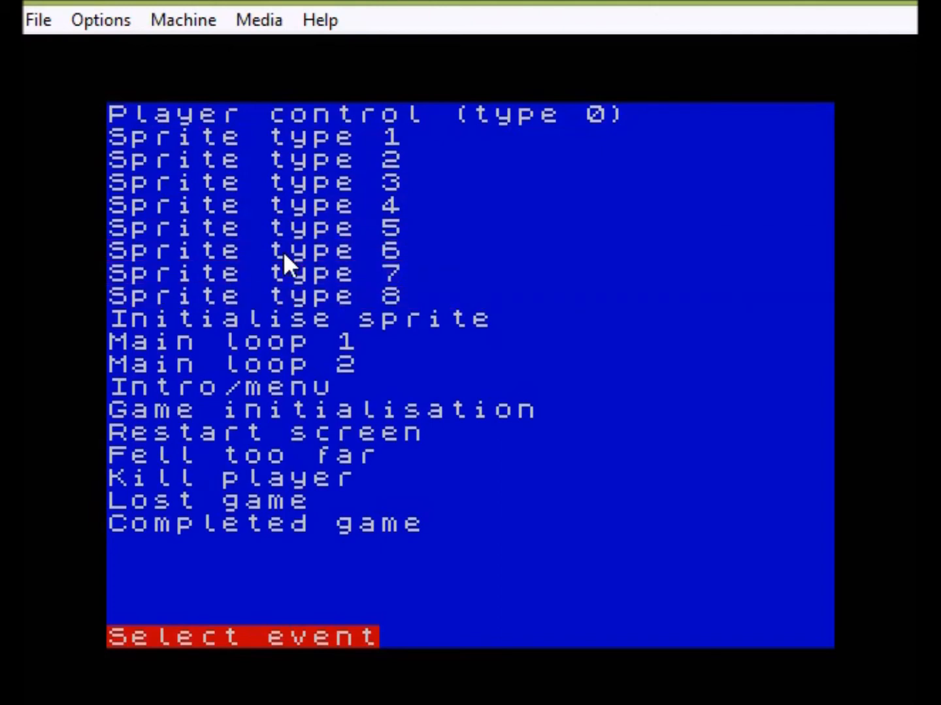
key("Down")
key("Down")
key("Down")
key("Down")
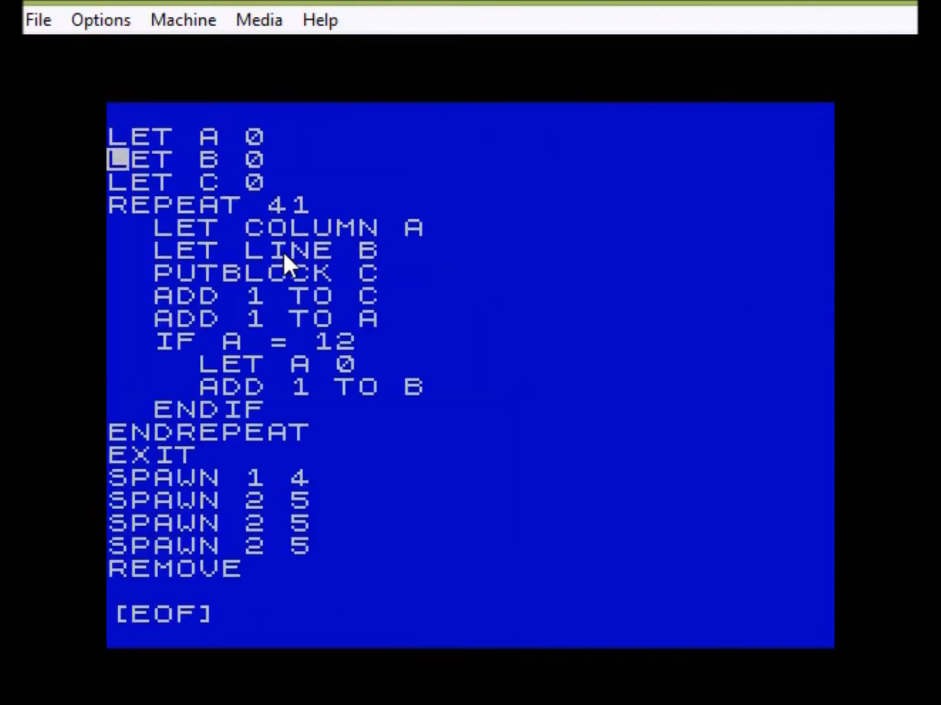
key("Down")
key("Down")
key("Down")
key("Down")
key("Down")
key("Down")
key("Up")
key("Left")
key("BackSpace")
key("BackSpace")
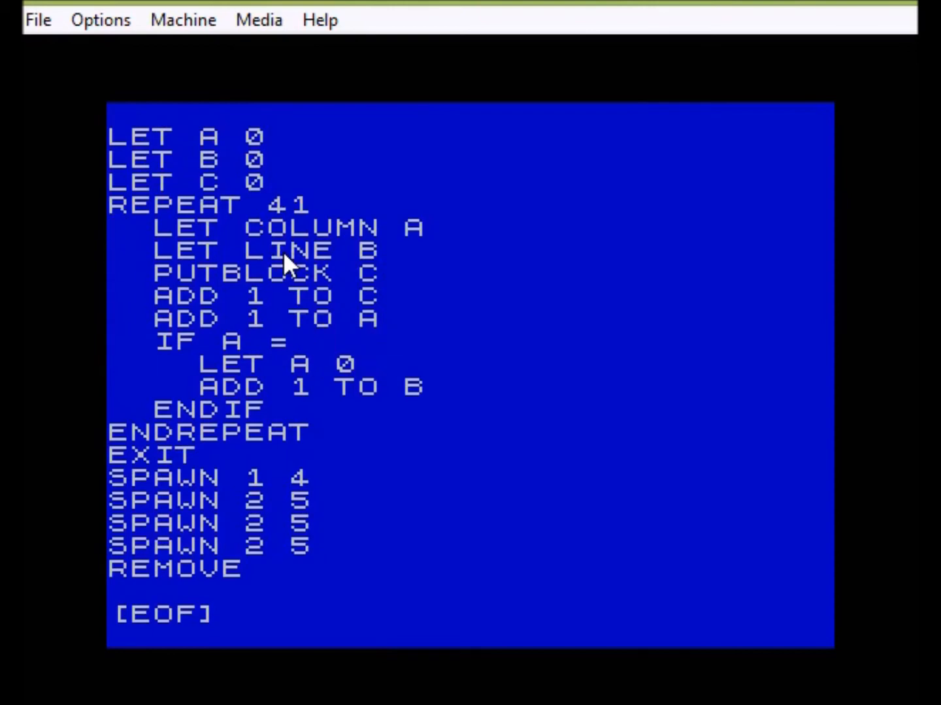
type("6")
key("Escape")
key("Escape")
key("x")
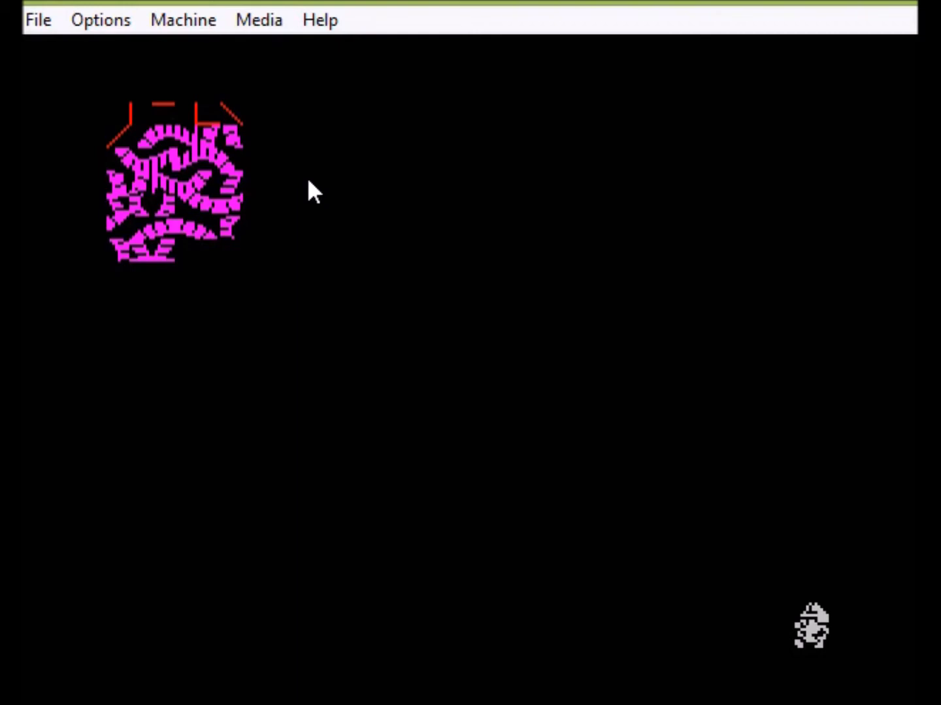
- Save the Fuse screen with Save Screen as SCR to aticblocks.scr, overwriting the existing file
left_click(40, 27)
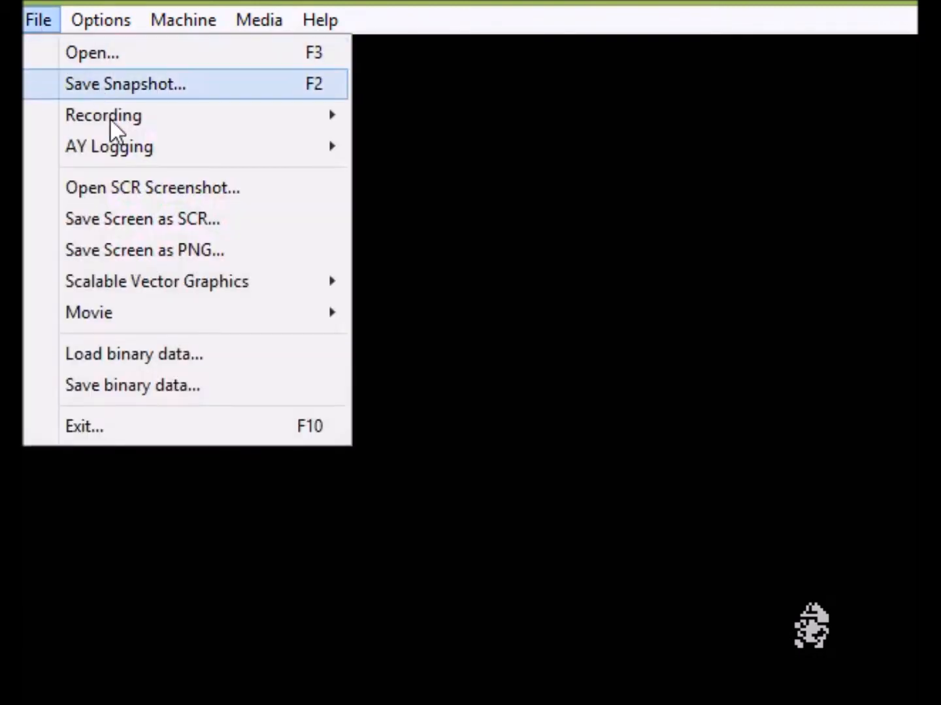
left_click(136, 229)
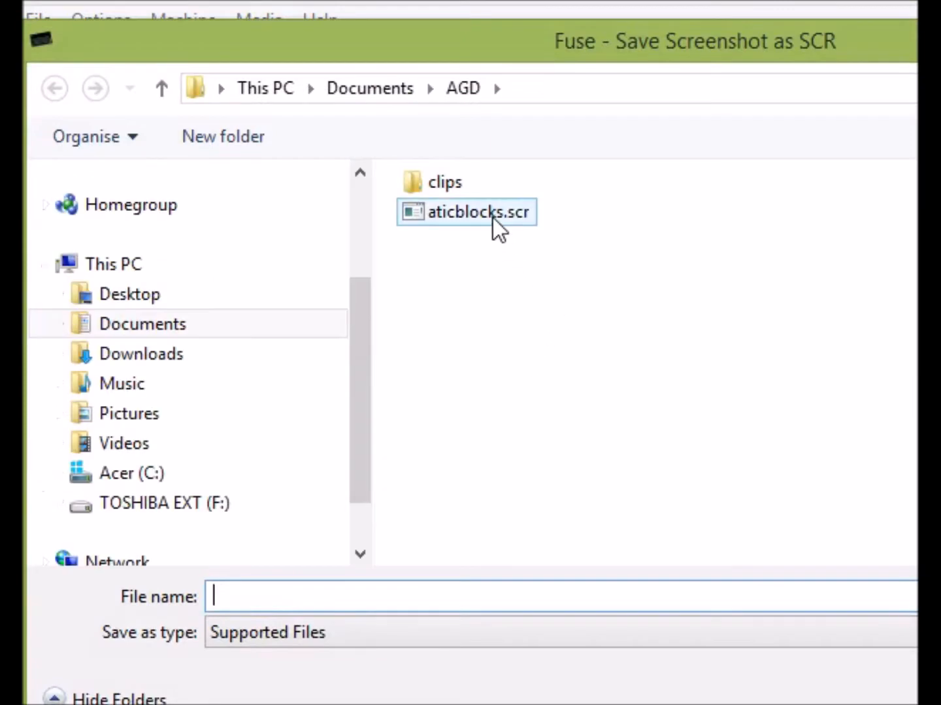
left_click(496, 218)
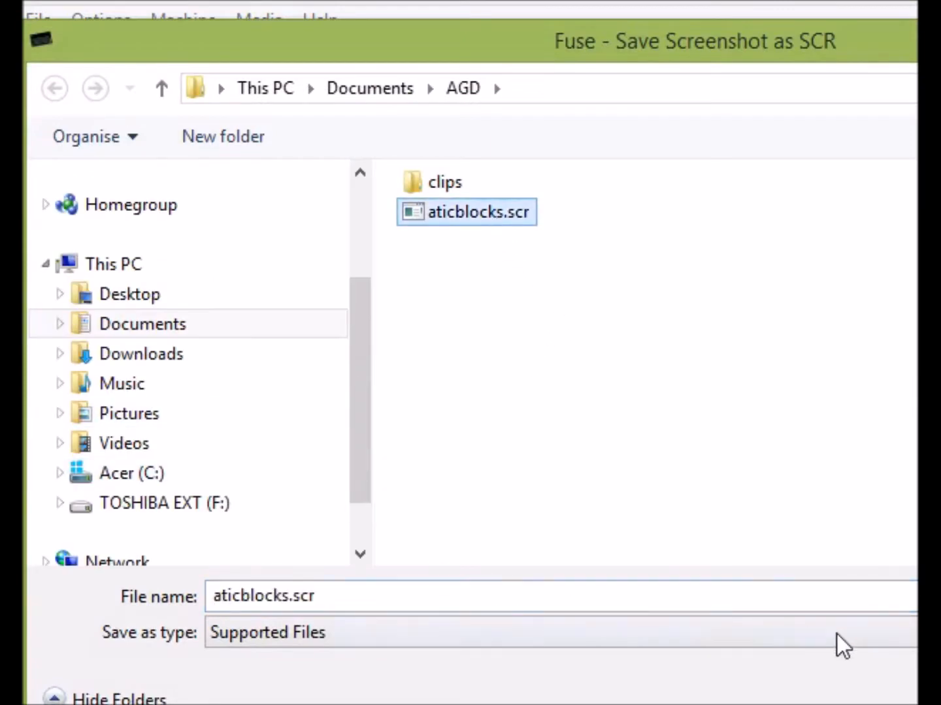
key("Return")
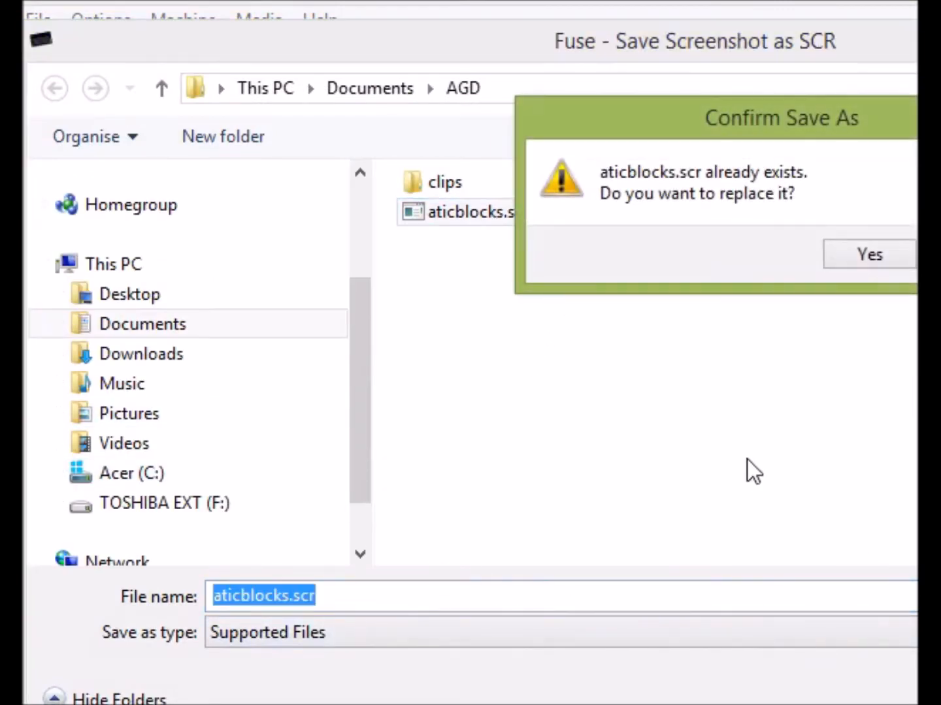
left_click(858, 254)
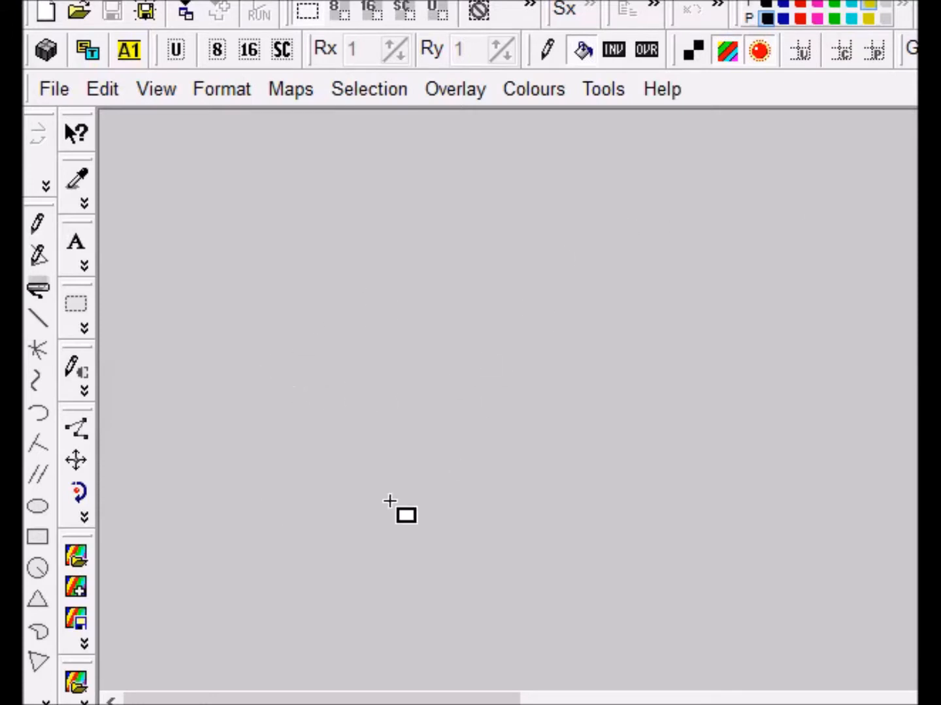
- Open aticblocks.scr from the AGD folder in ZX-Paintbrush via File > Open
left_click(45, 87)
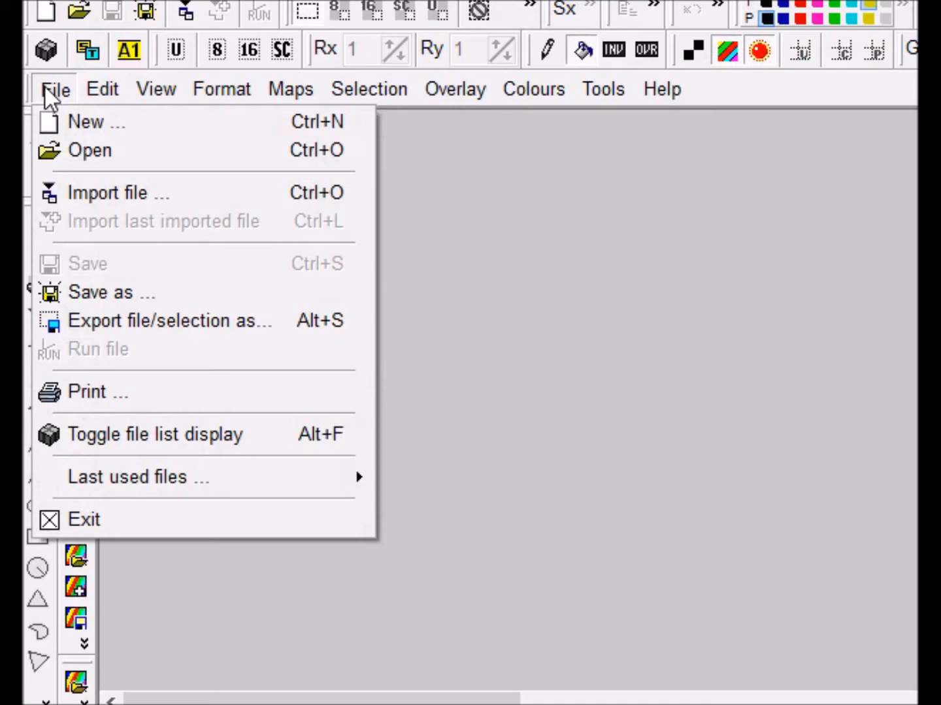
left_click(54, 147)
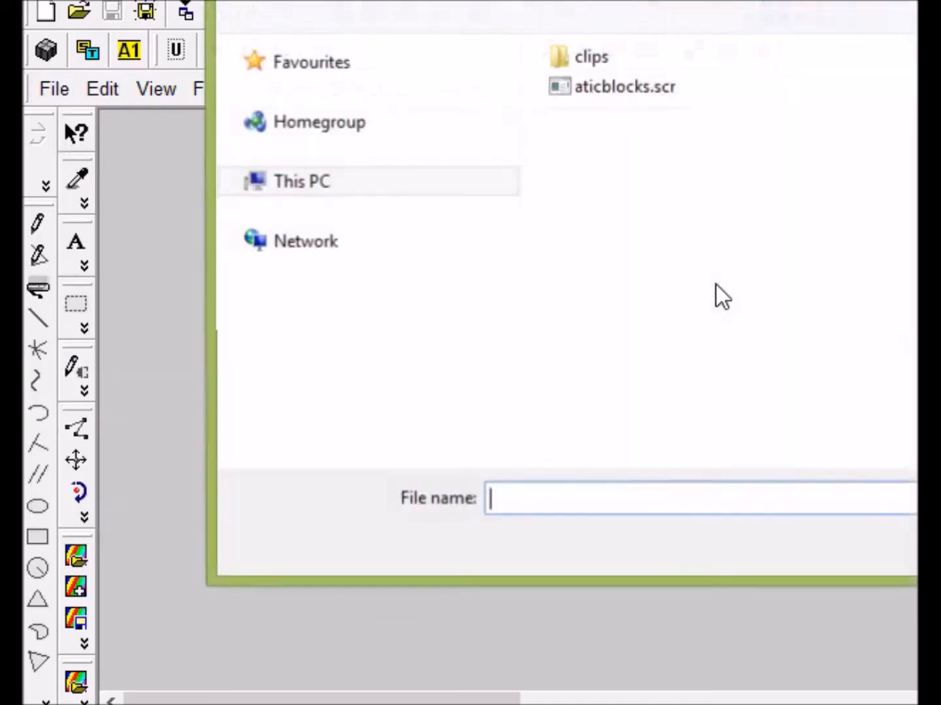
left_click(632, 90)
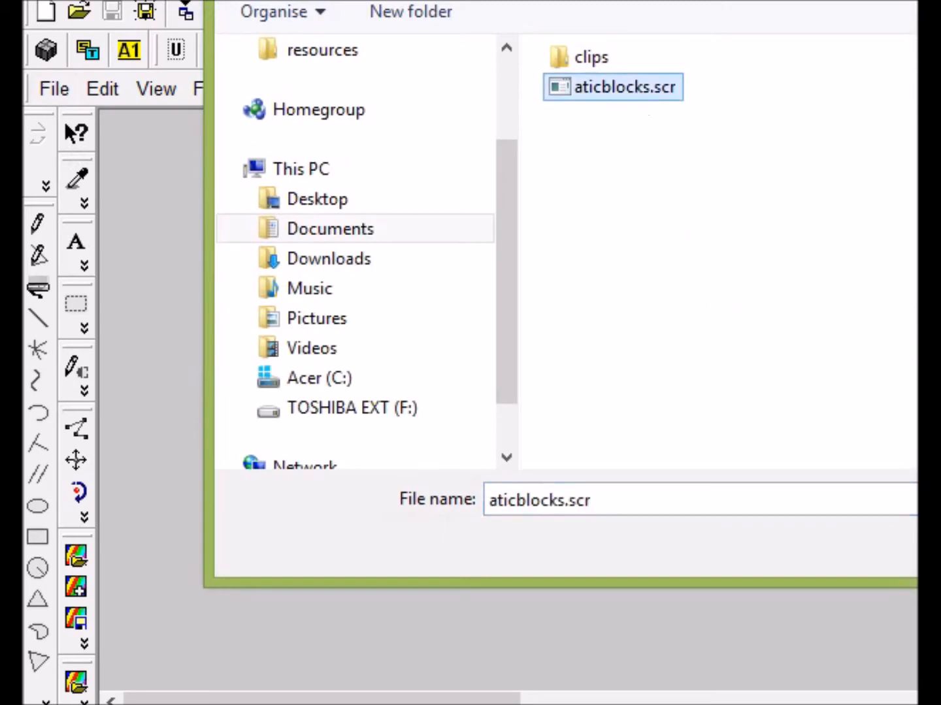
key("Tab")
key("Return")
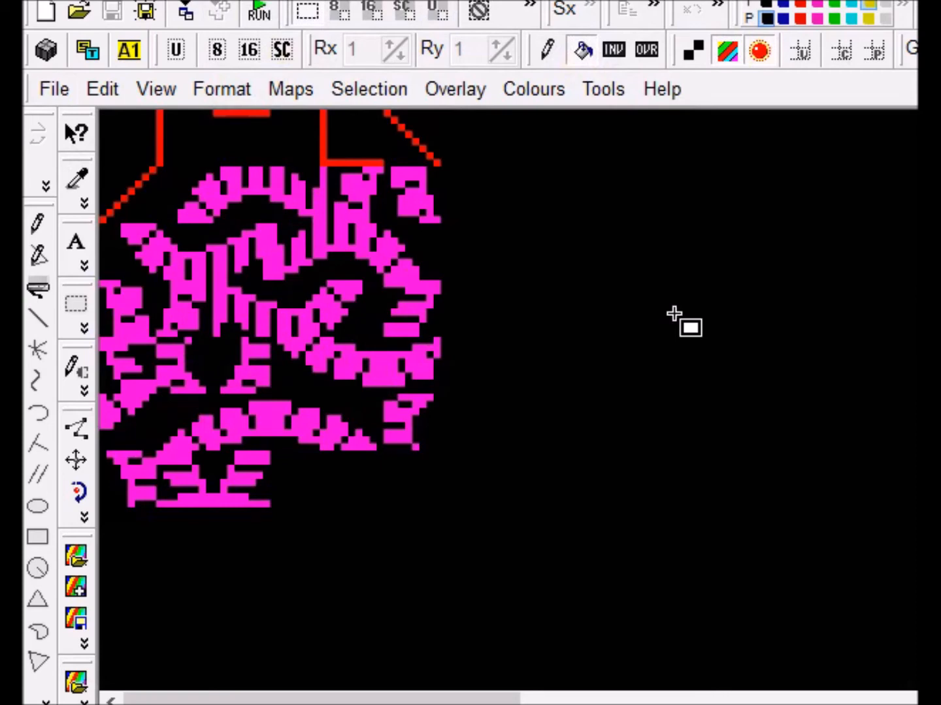
- Paint the top band of blocks in green ink with freehand pixel drawing
left_click(691, 49)
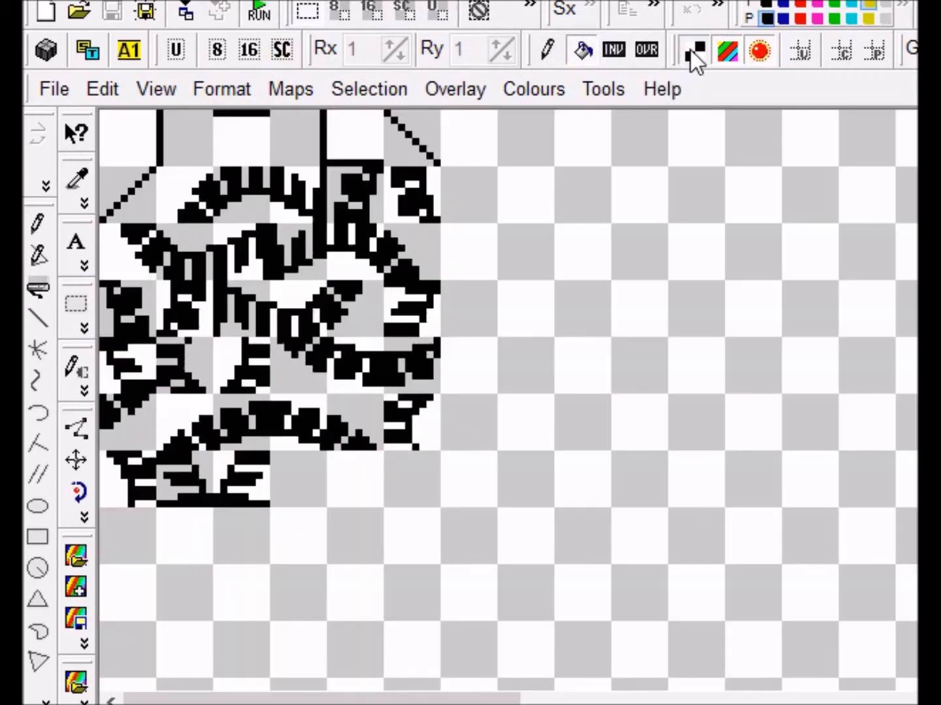
left_click(691, 50)
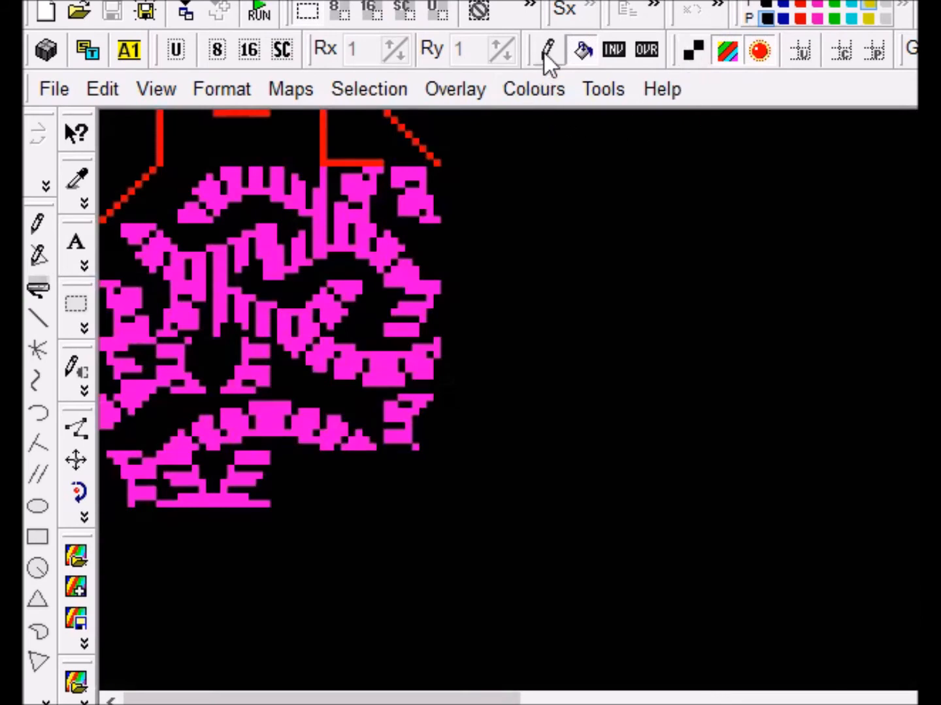
left_click(836, 7)
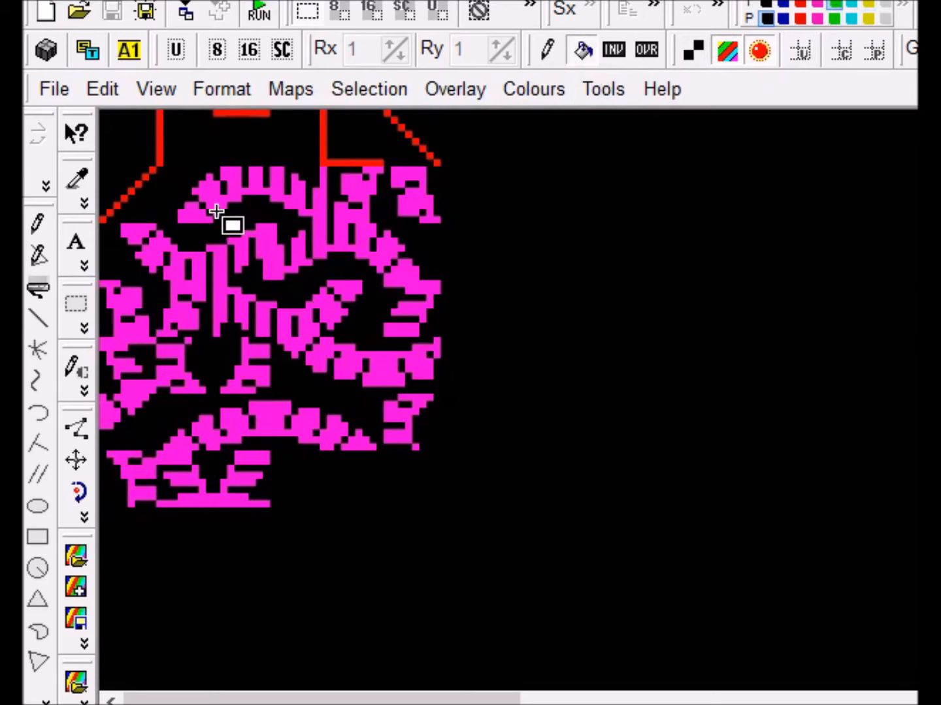
left_click(36, 226)
mouse_move(210, 189)
left_mouse_down()
mouse_move(359, 179)
mouse_move(412, 189)
mouse_move(167, 249)
mouse_move(362, 294)
mouse_move(208, 299)
mouse_move(144, 235)
mouse_move(356, 368)
mouse_move(253, 425)
mouse_move(237, 466)
mouse_move(399, 414)
left_mouse_up()
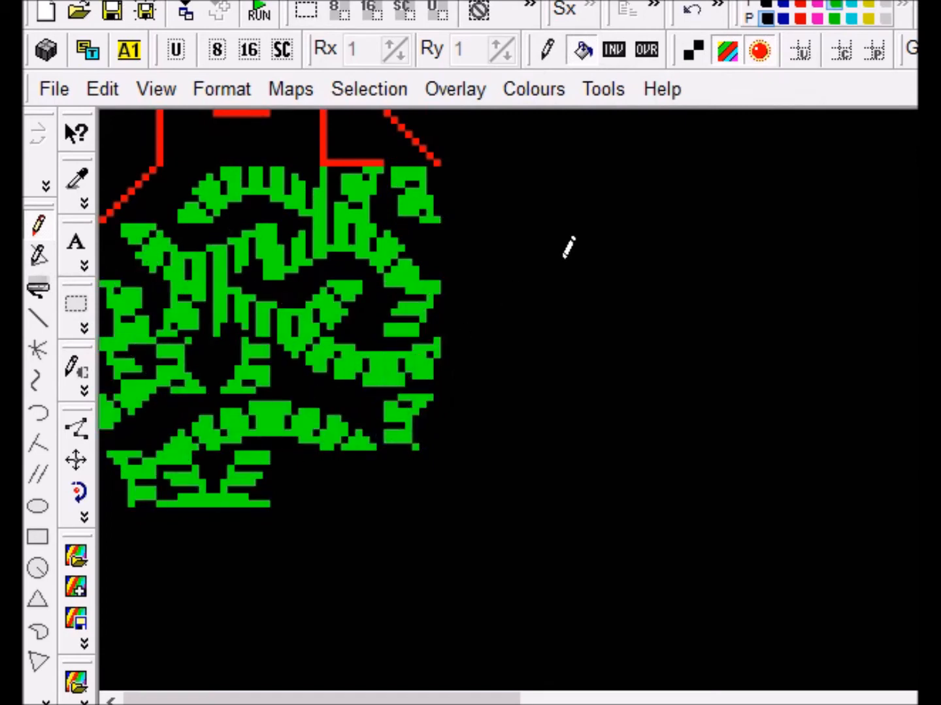
- In the two-colour grid view, draw a smiley face: two eye dots and a curved smile
left_click(690, 52)
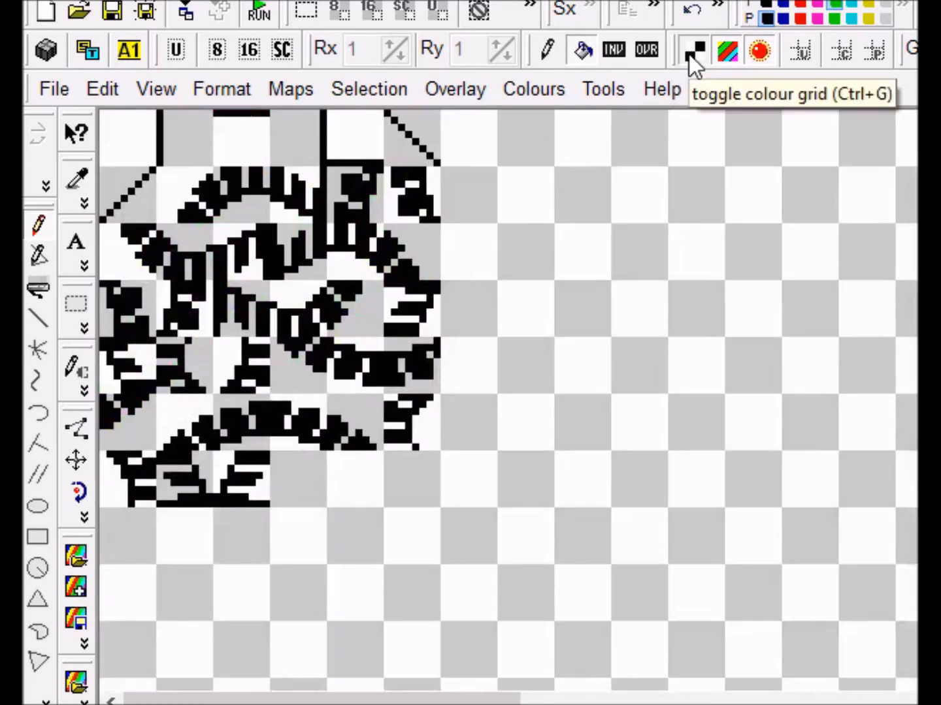
left_click(552, 50)
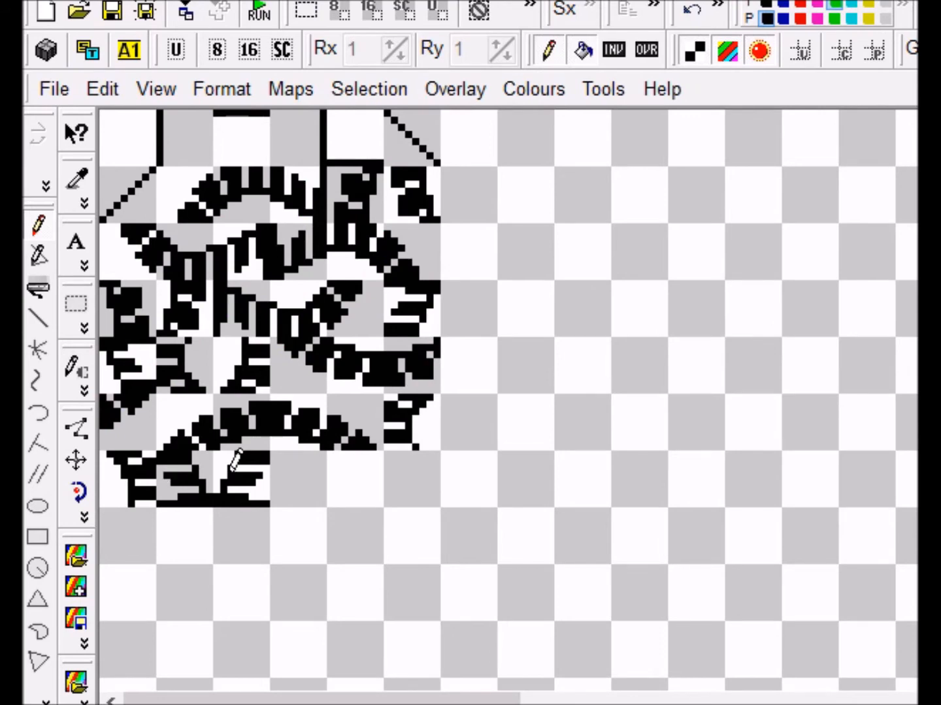
left_click(288, 467)
left_click(309, 468)
mouse_move(279, 482)
left_mouse_down()
mouse_move(283, 491)
mouse_move(307, 493)
left_mouse_up()
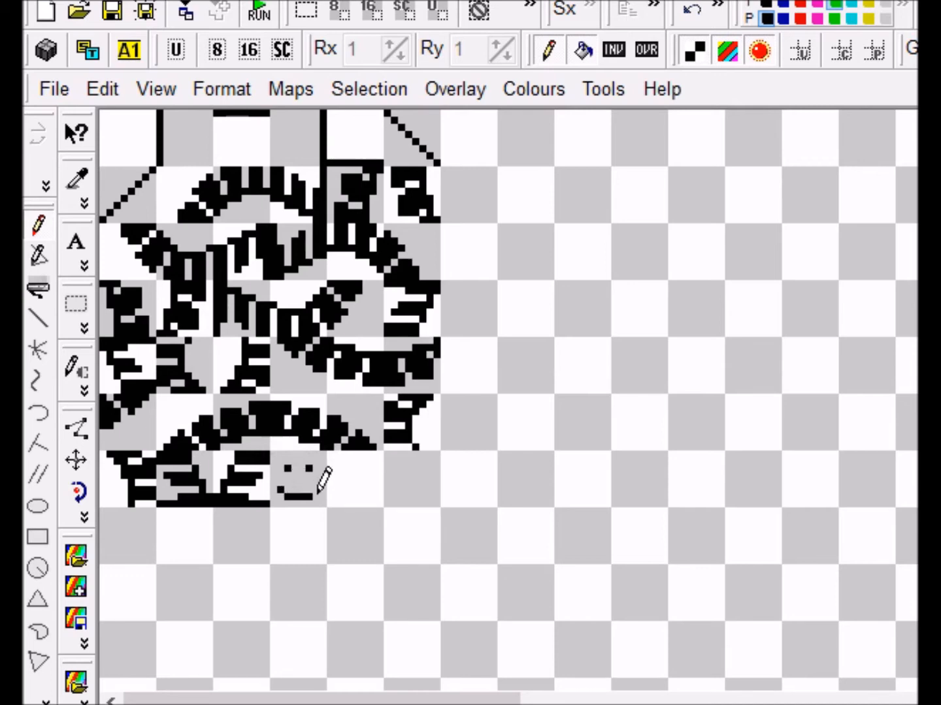
left_click(315, 495)
left_click(318, 490)
- Draw a second face beside it with two eyes and a straight frowning mouth
left_click(344, 467)
left_click(366, 468)
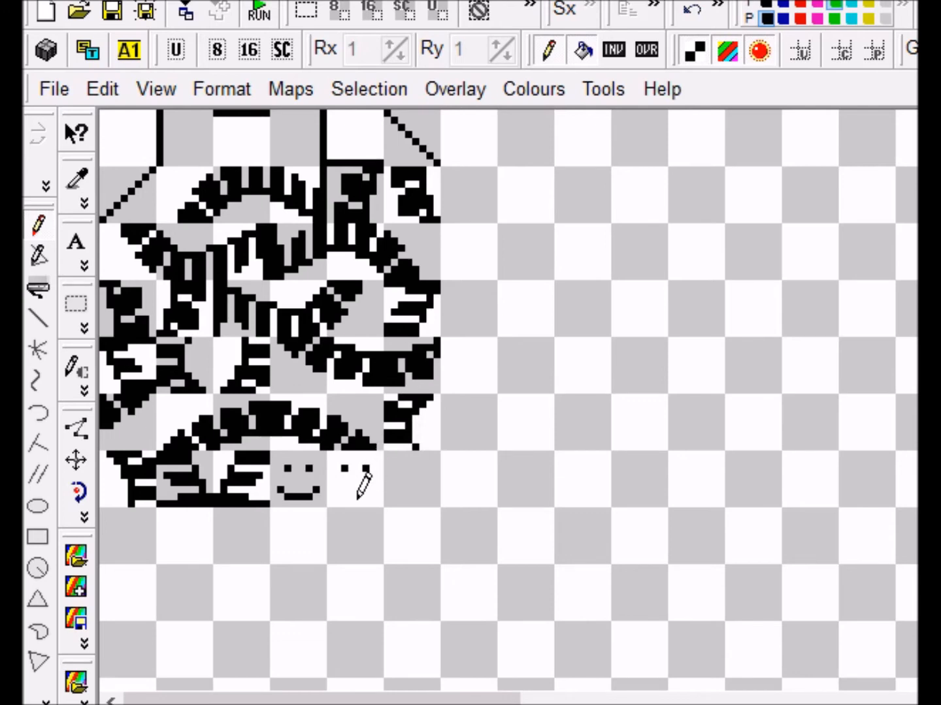
mouse_move(336, 497)
left_mouse_down()
mouse_move(373, 487)
mouse_move(371, 498)
left_mouse_up()
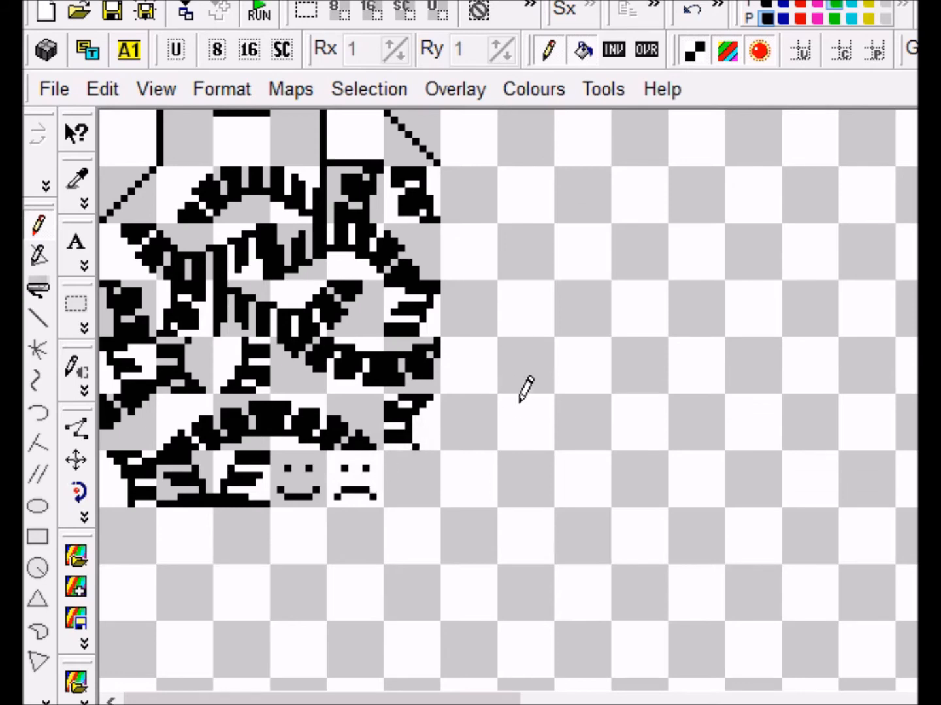
- In colour view, apply red ink to the smiley face without changing its pixels
left_click(695, 51)
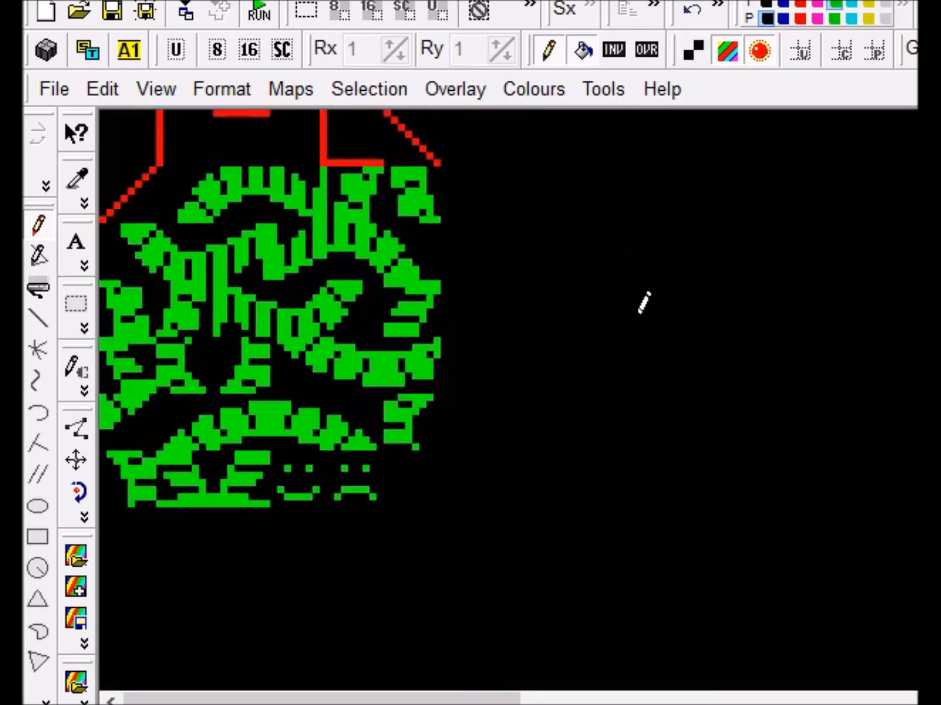
left_click(801, 4)
left_click(550, 50)
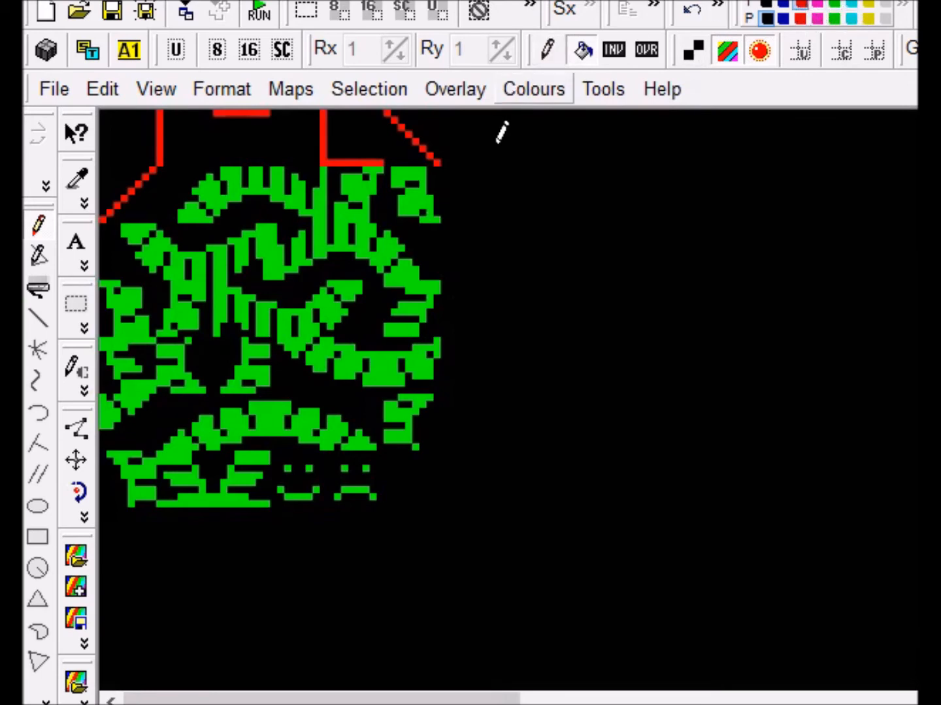
left_click(314, 482)
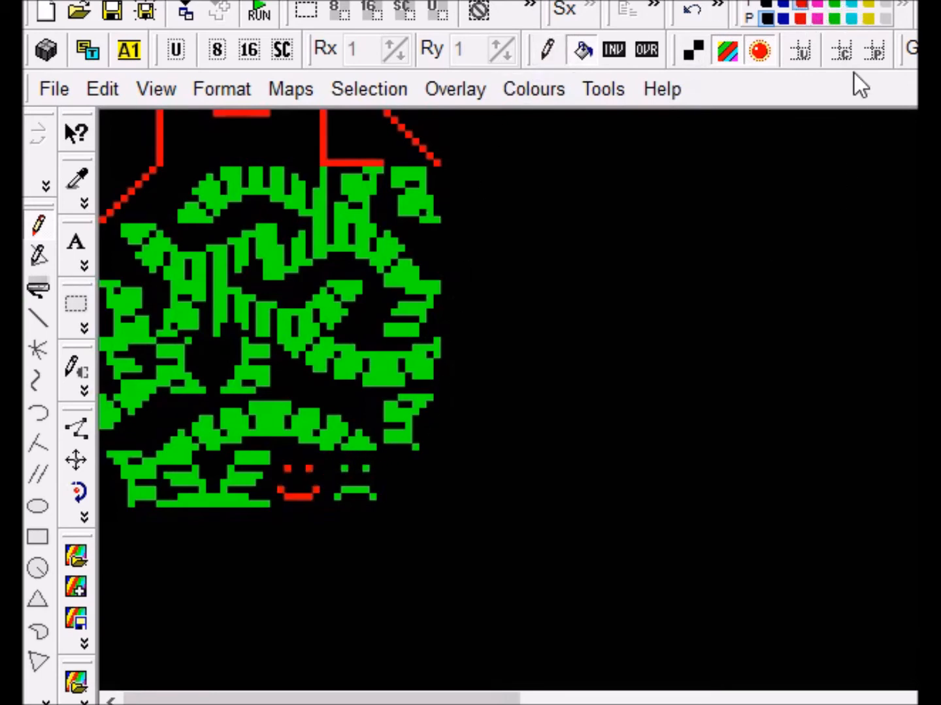
- Apply yellow ink to the frowning face and return to the monochrome pixel view
left_click(871, 3)
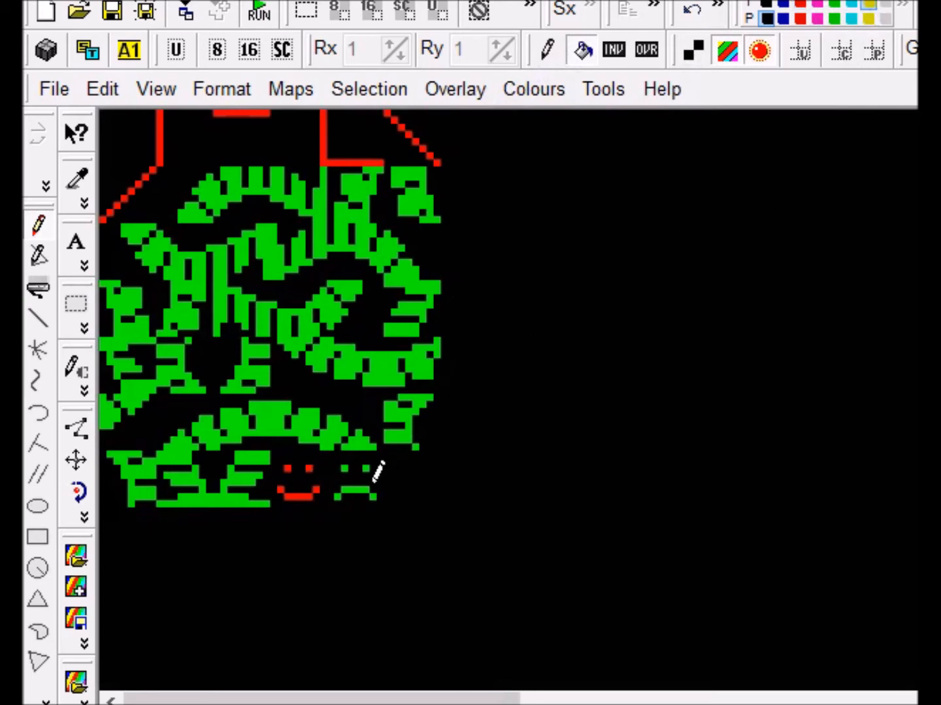
left_click(350, 490)
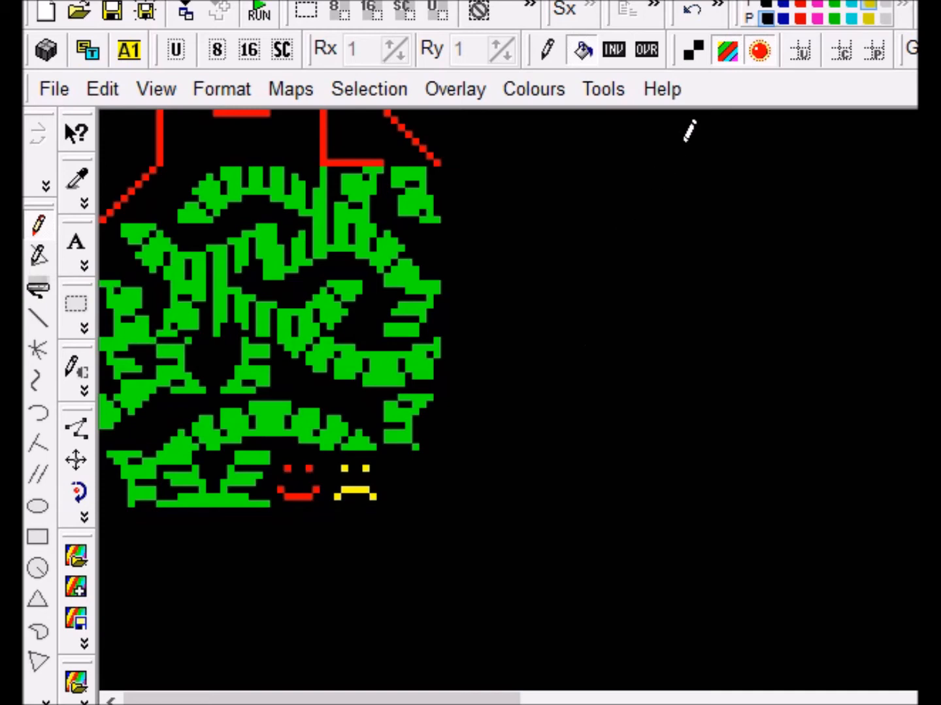
left_click(694, 52)
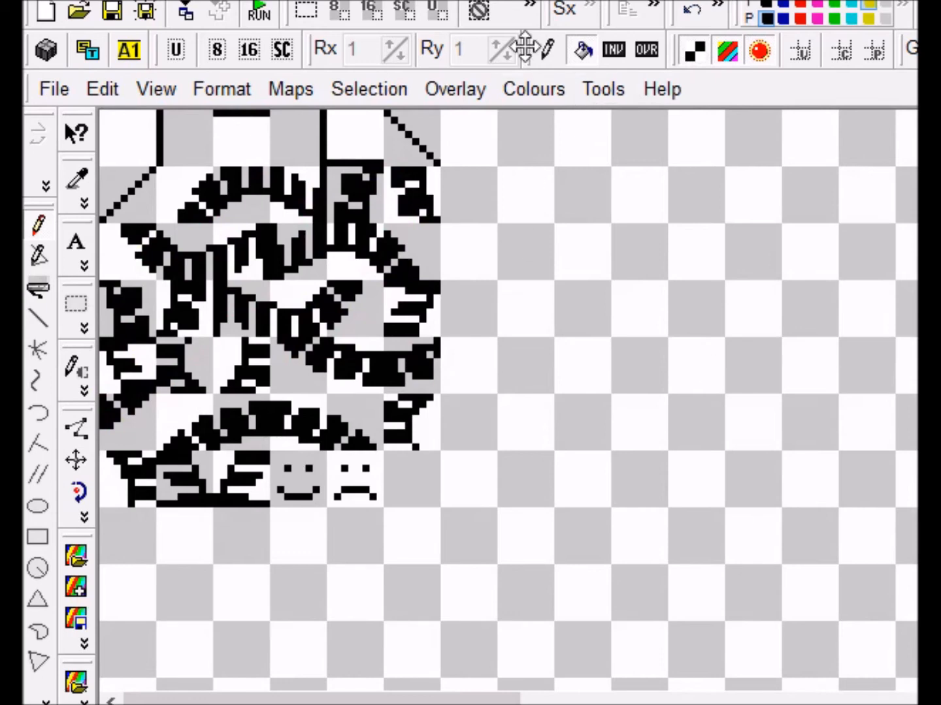
left_click(307, 21)
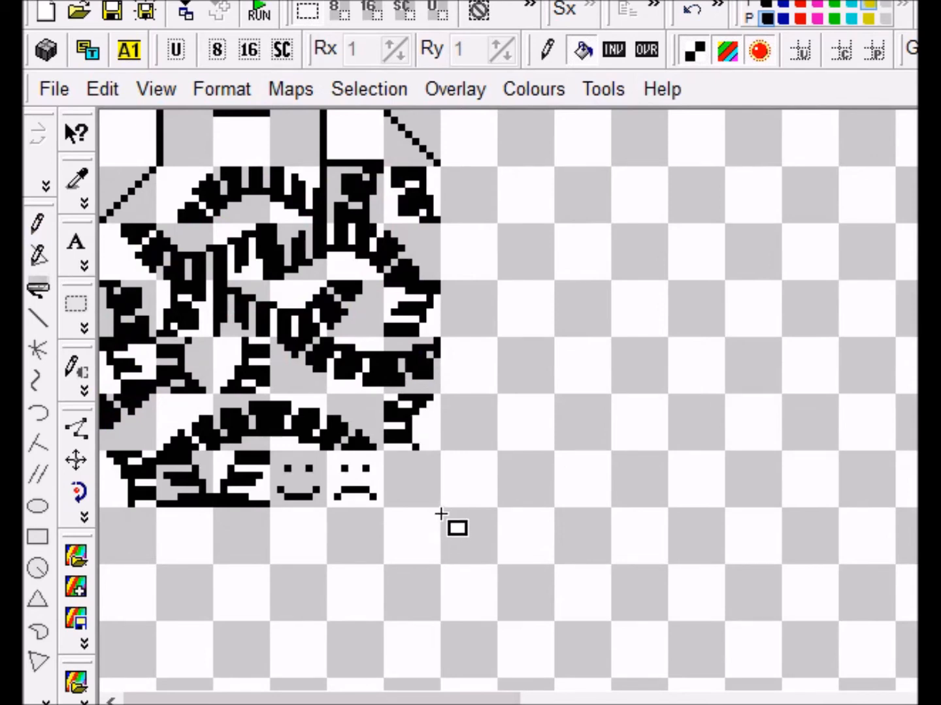
- Select the block sheet from the bottom-right tile to the top-left corner and restore the colour view
left_click_drag(433, 505, 404, 409)
left_click_drag(441, 509, 96, 116)
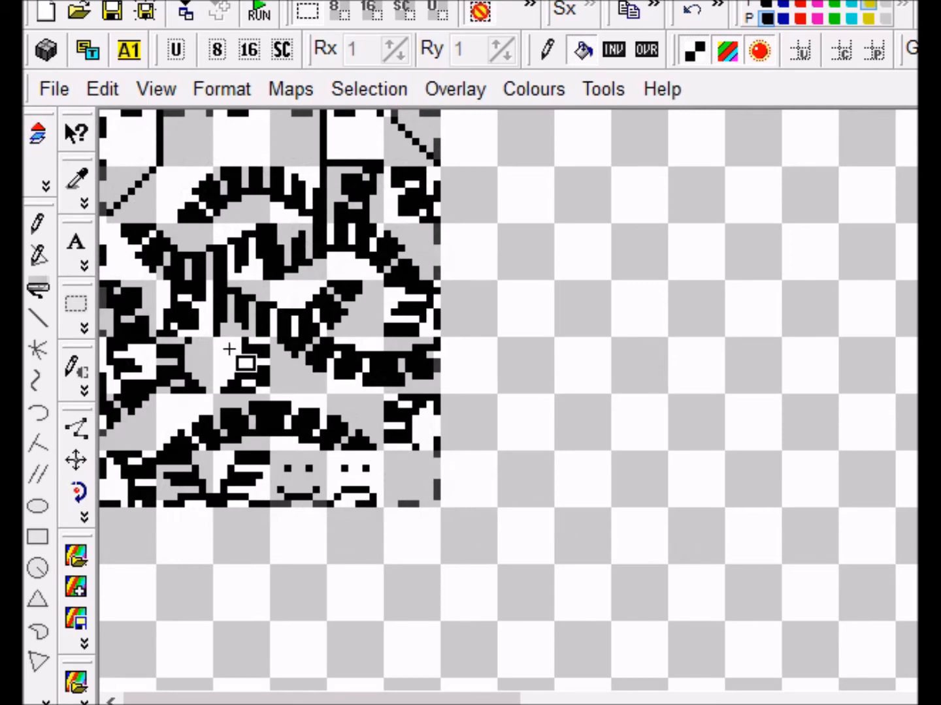
left_click(695, 51)
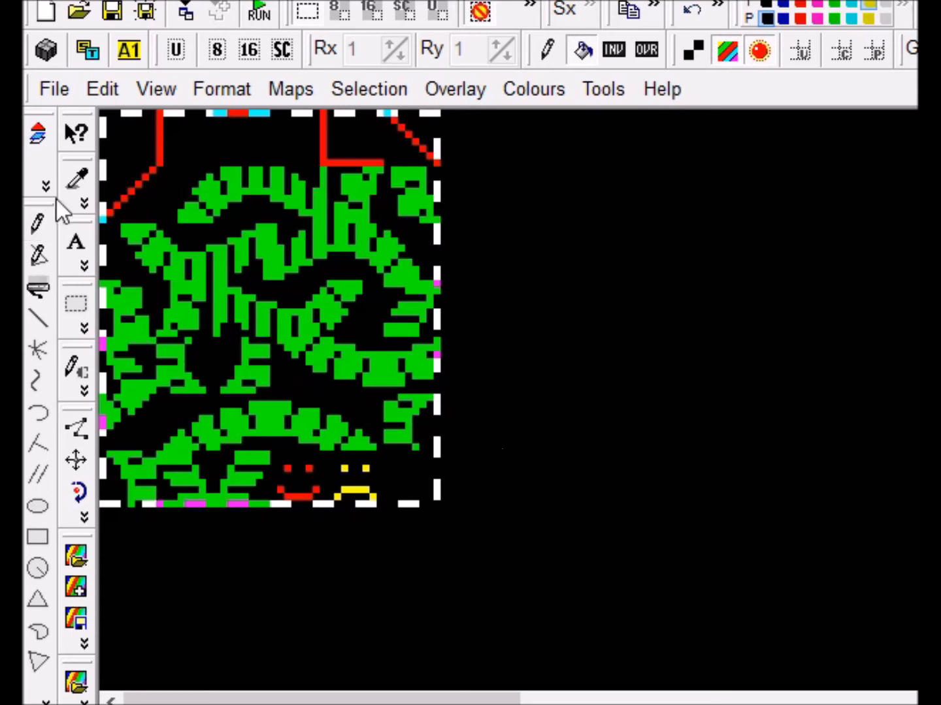
left_click(47, 93)
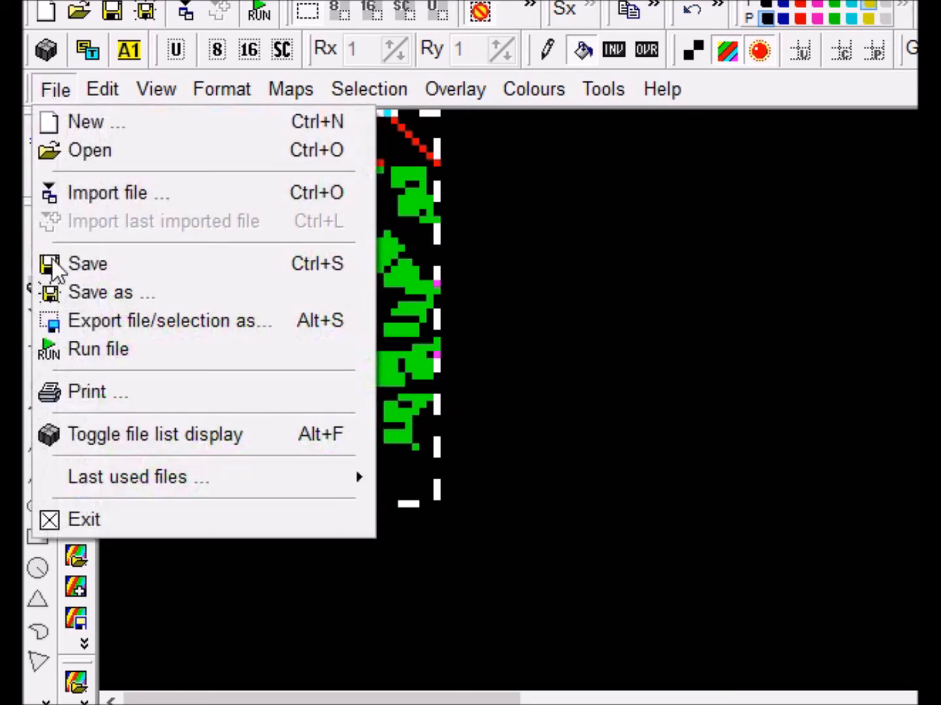
- Export the selection as binary atic_blocks_1.bin with 8×8 blocks, overwriting the existing file
left_click(162, 321)
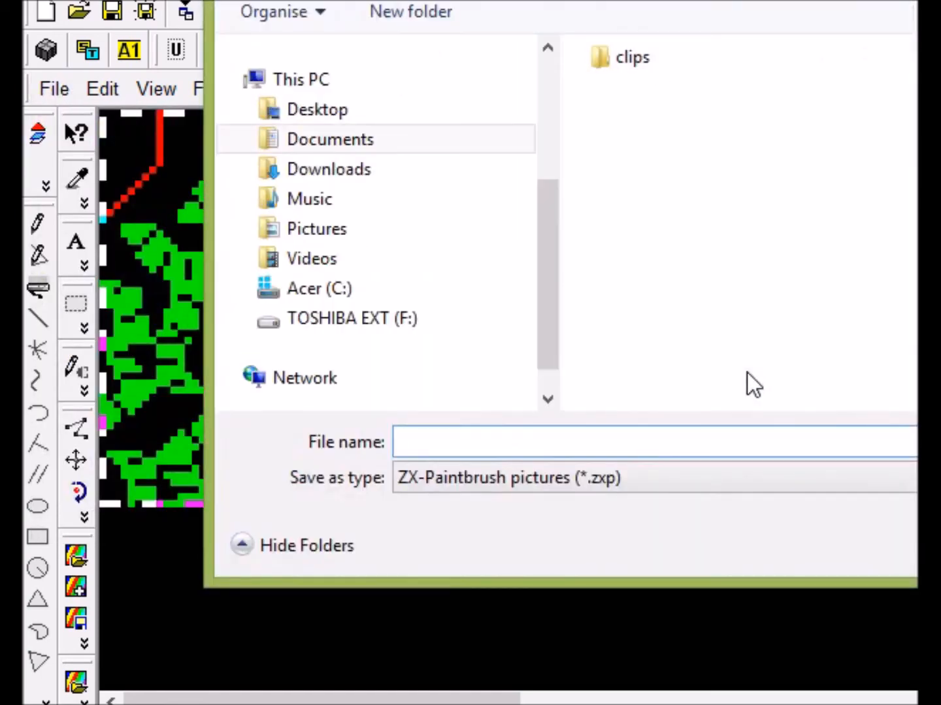
left_click(577, 480)
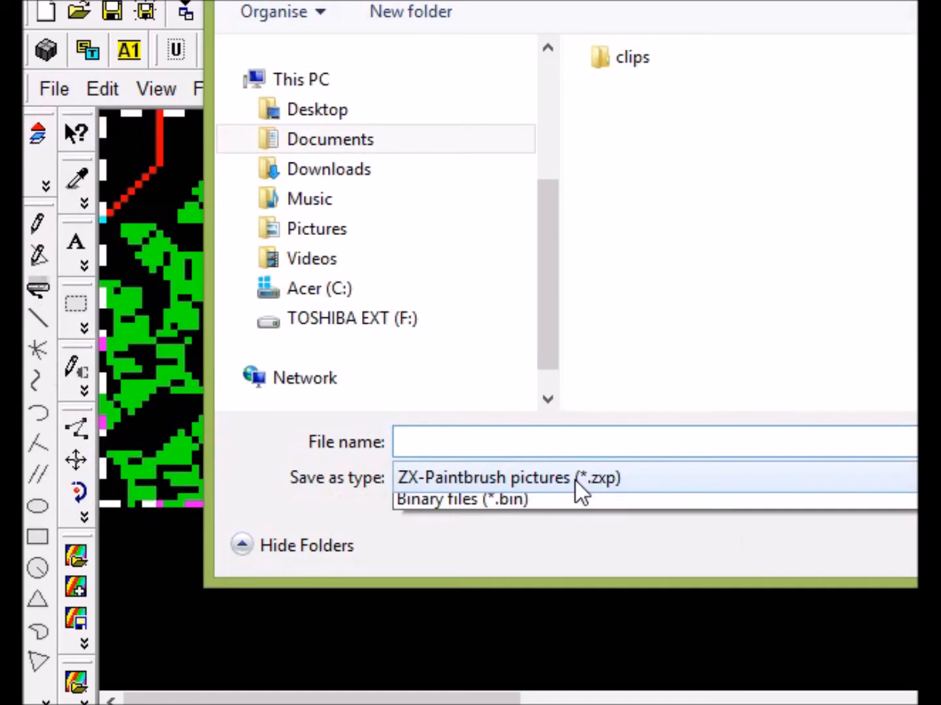
left_click(532, 678)
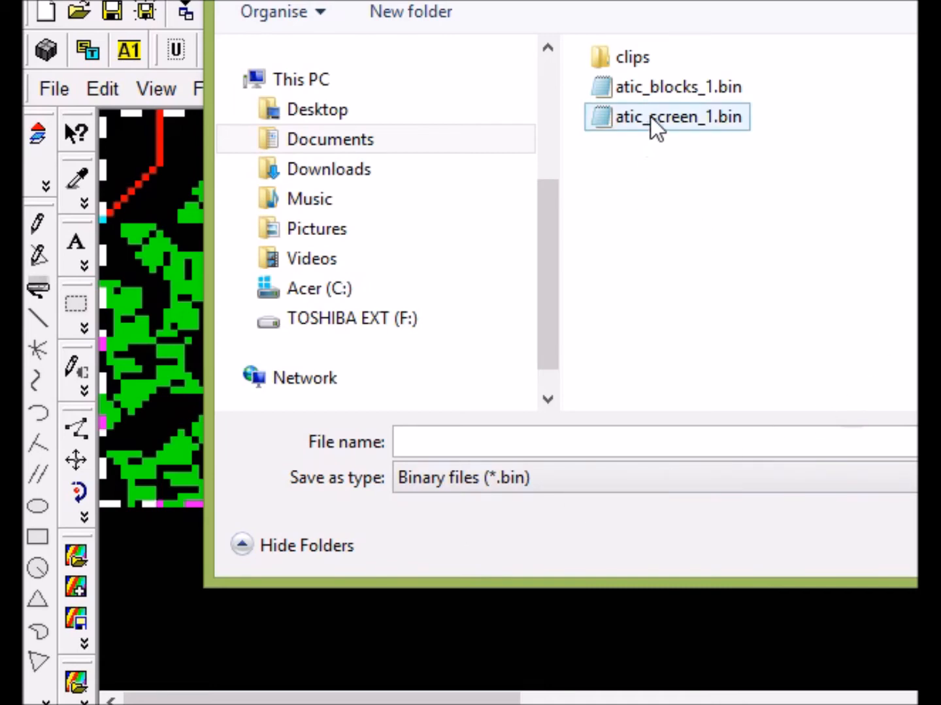
left_click(661, 95)
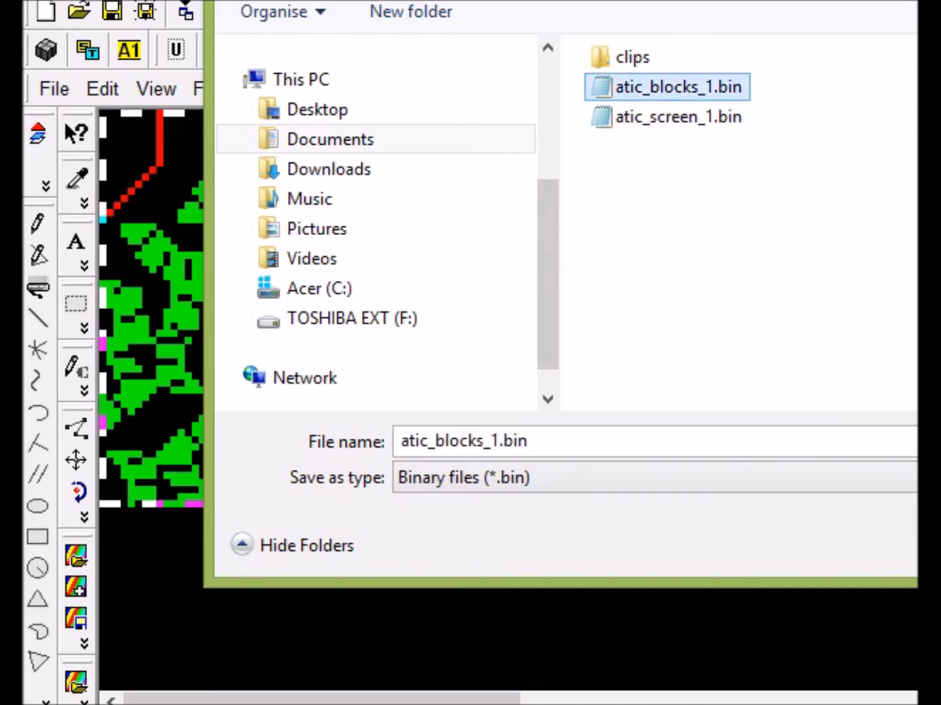
left_click(927, 546)
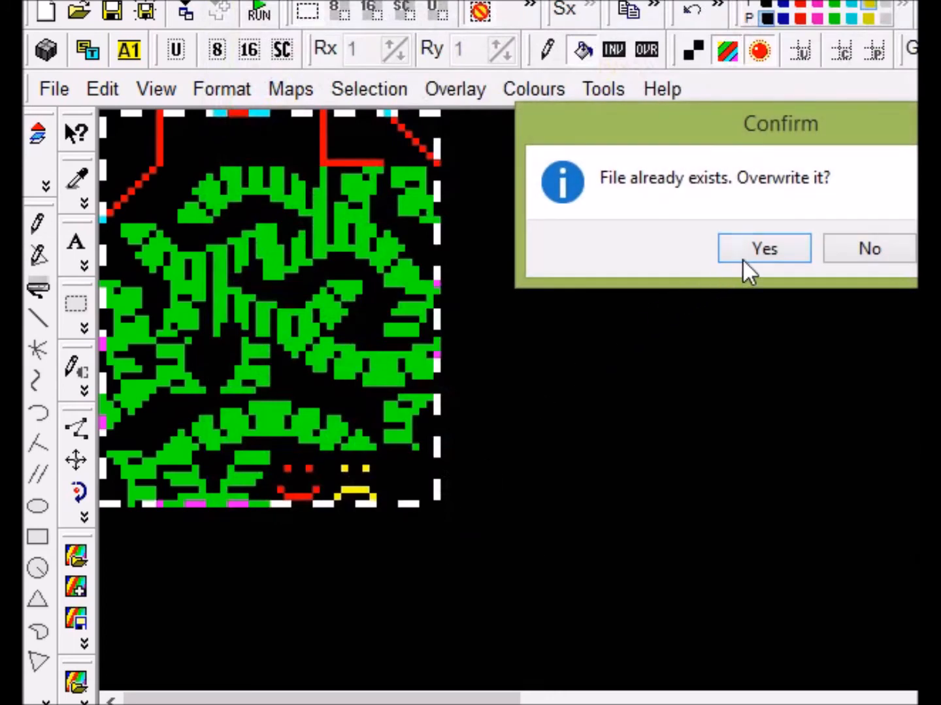
left_click(760, 250)
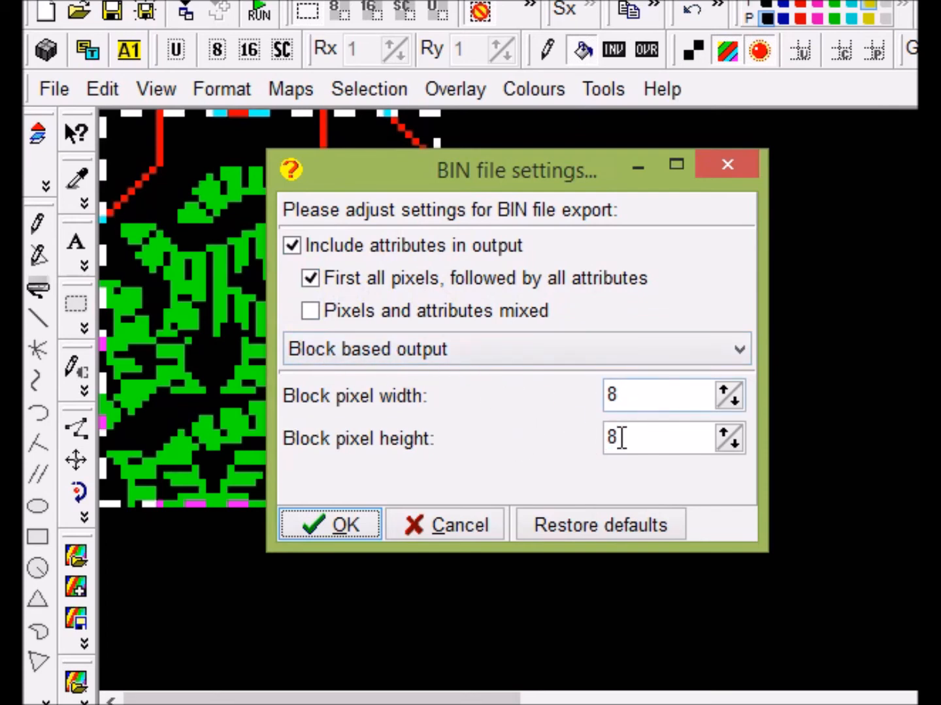
left_click(342, 519)
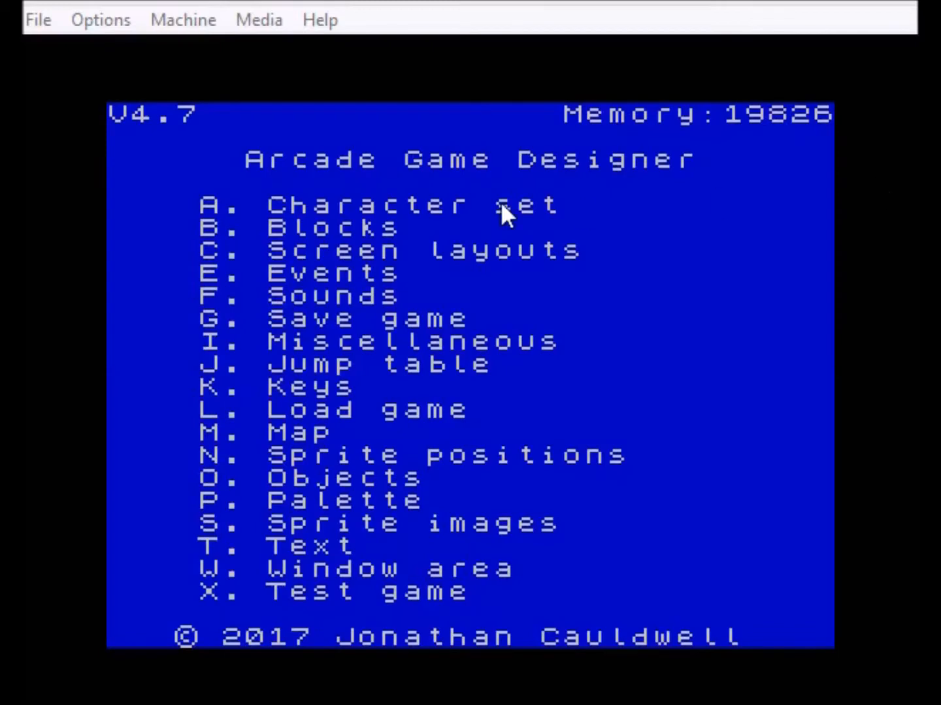
- Bring Fuse to the front and open the Memory Browser from the Machine menu
left_click(460, 70)
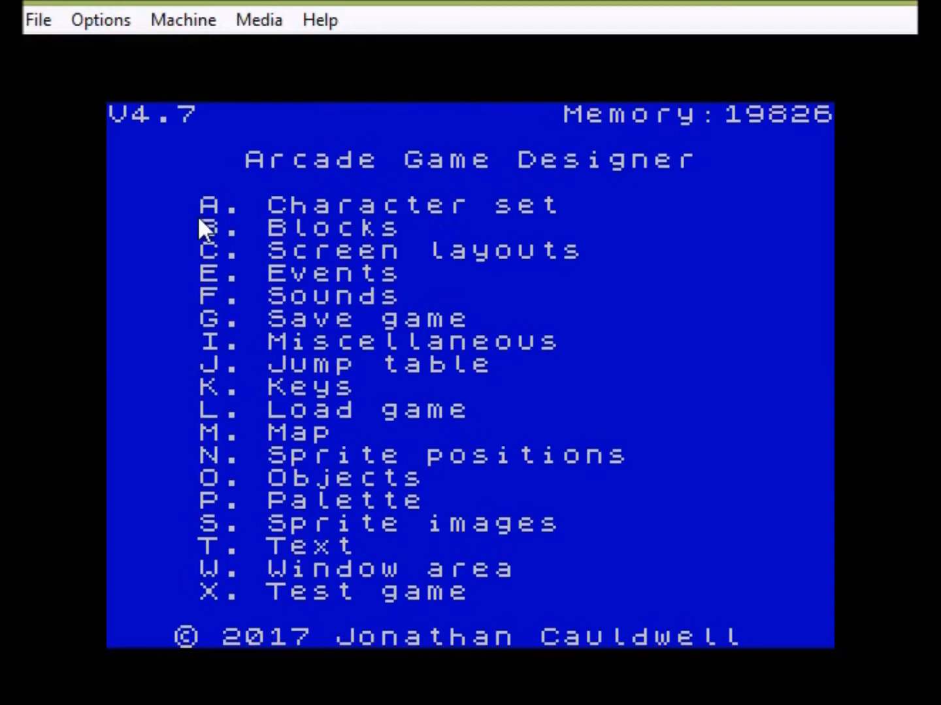
left_click(257, 18)
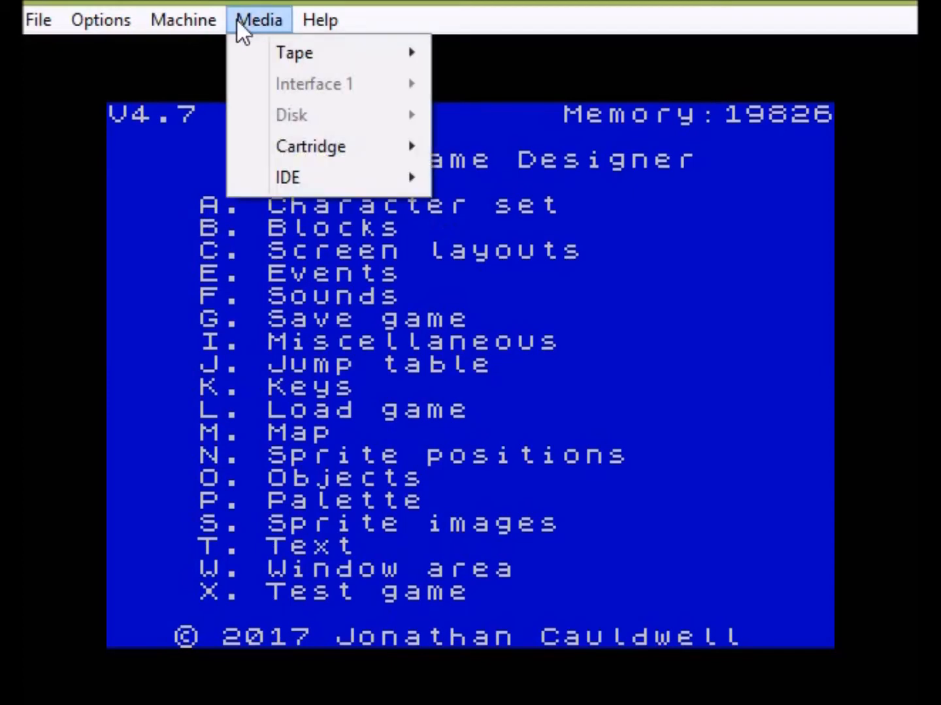
left_click(229, 20)
left_click(196, 20)
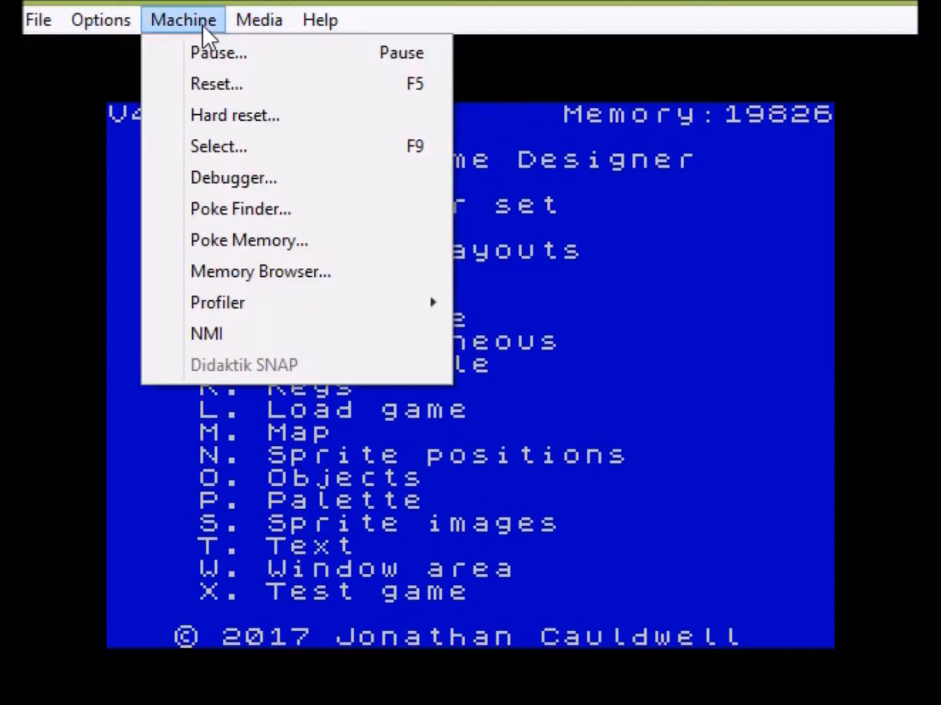
left_click(253, 260)
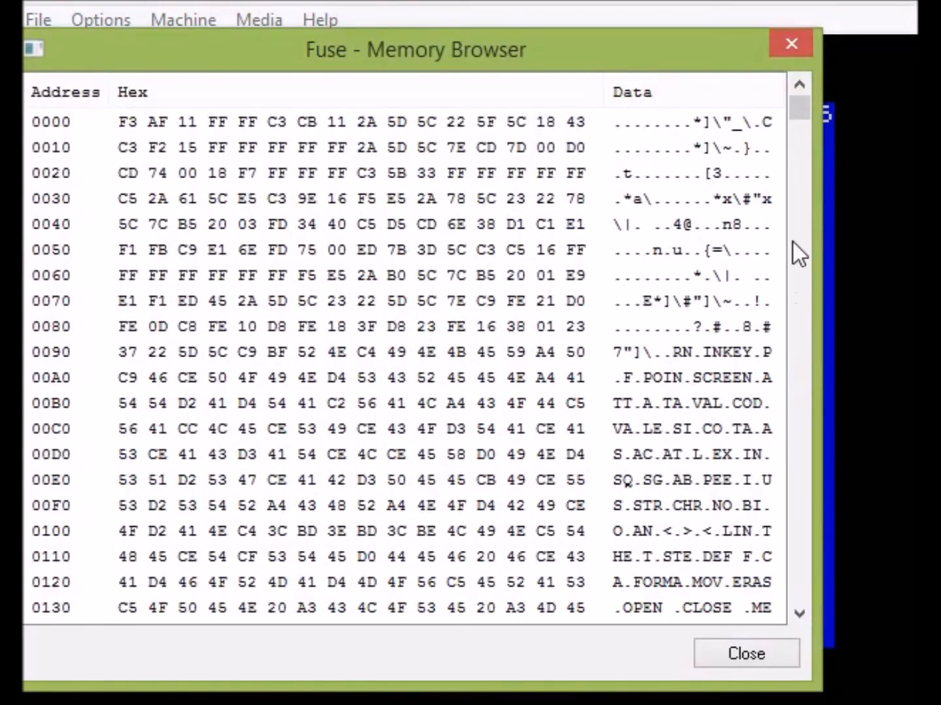
- Scroll Fuse's memory browser to addresses 7CC0–7DF0, then switch to the BinaryHexConverter.com hex table
left_click_drag(791, 109, 804, 345)
left_click_drag(802, 613, 803, 613)
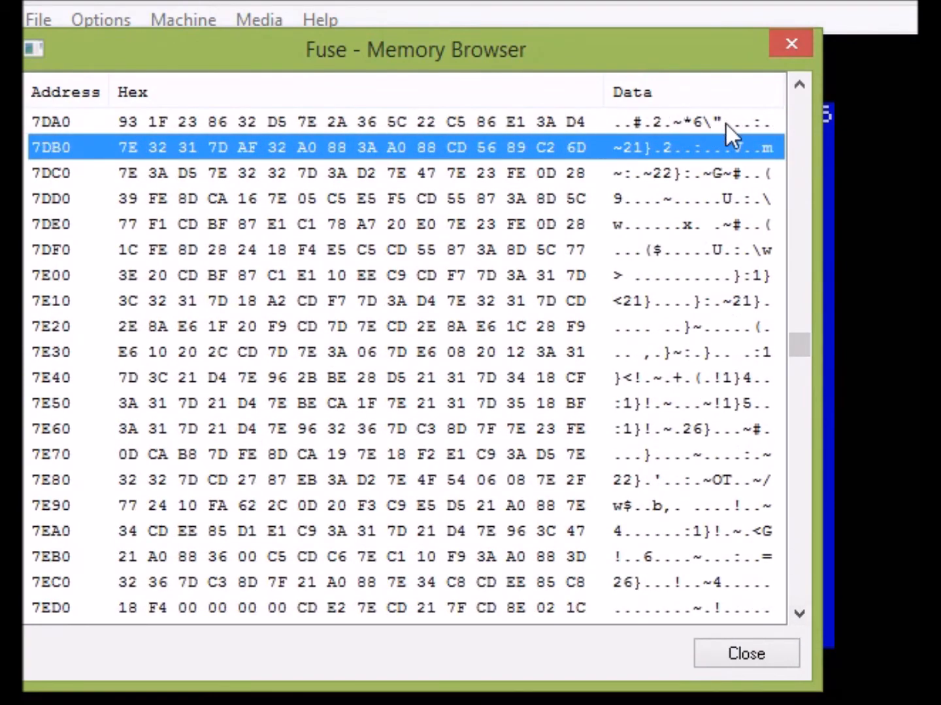
left_click(798, 85)
left_click_drag(794, 86, 794, 86)
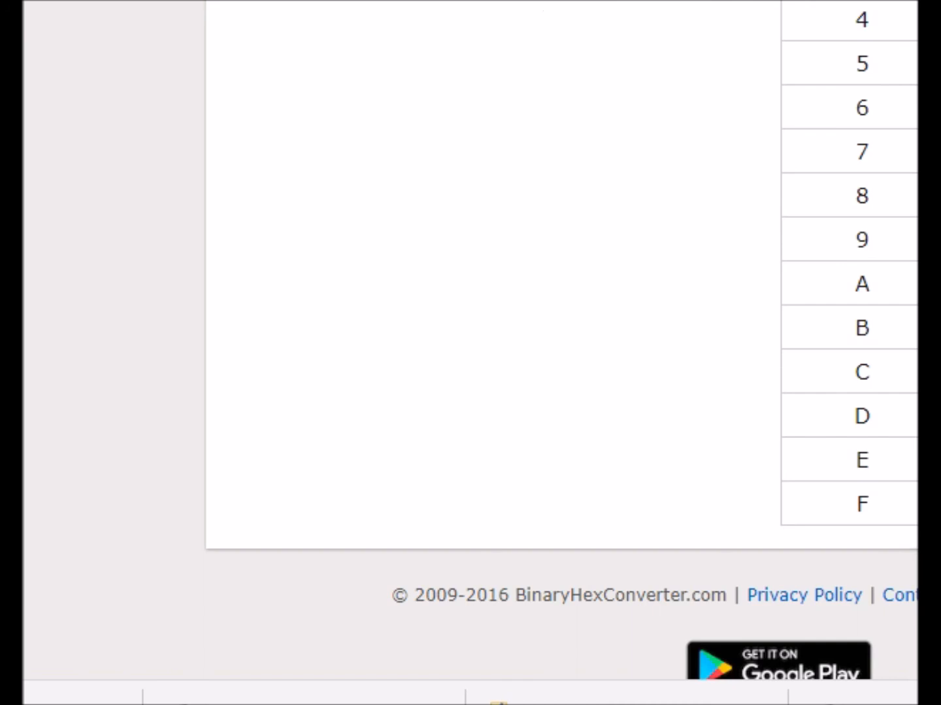
- Convert hex 9fA4 to decimal on BinaryHexConverter.com
scroll(900, 154, "up", 20)
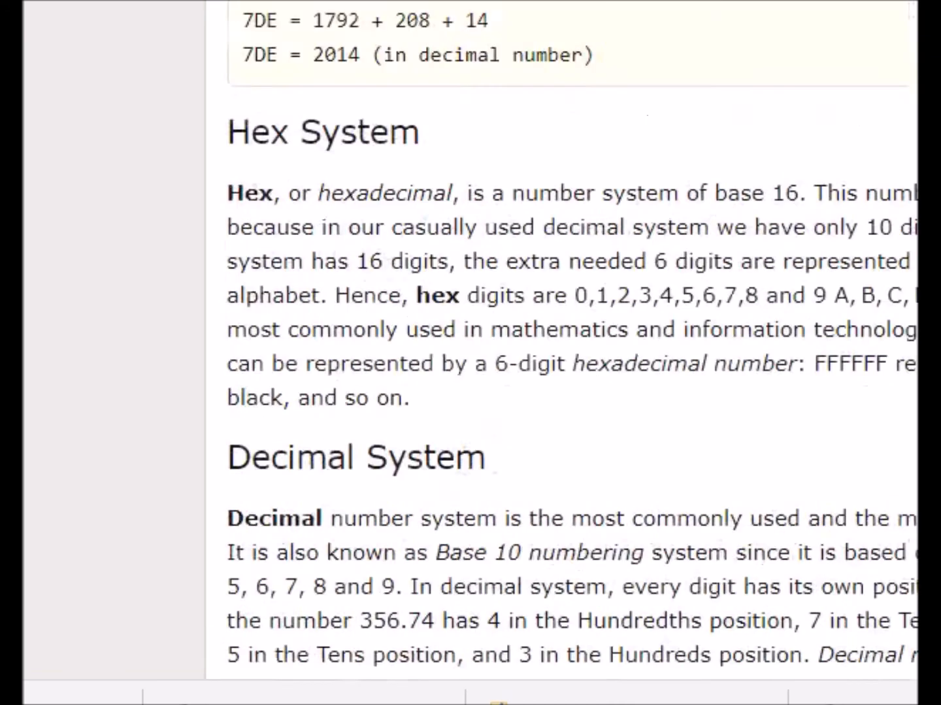
left_click(316, 245)
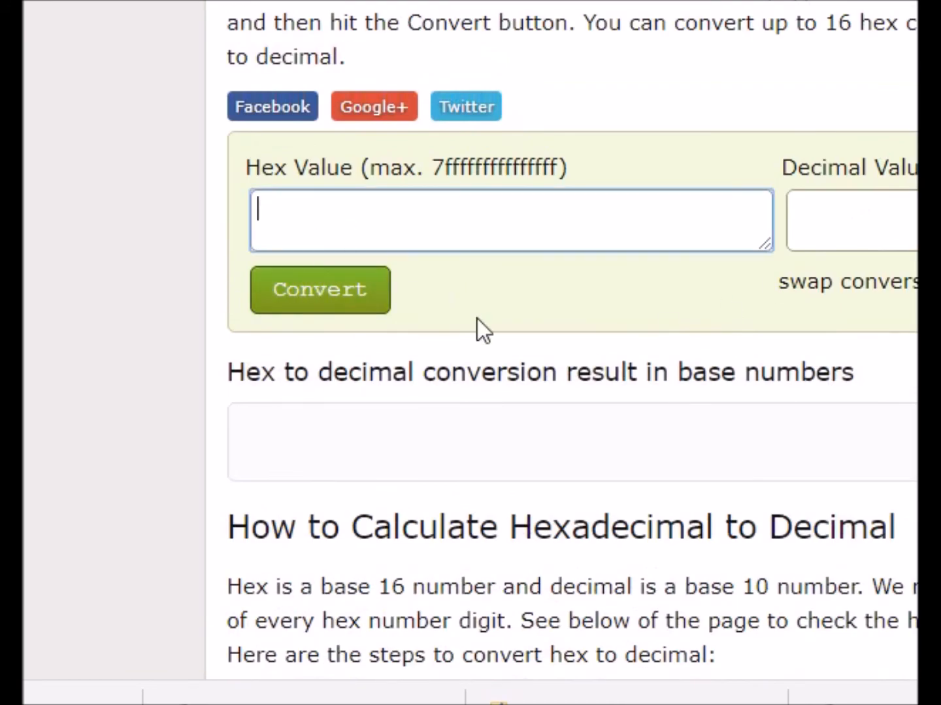
type("9fA4")
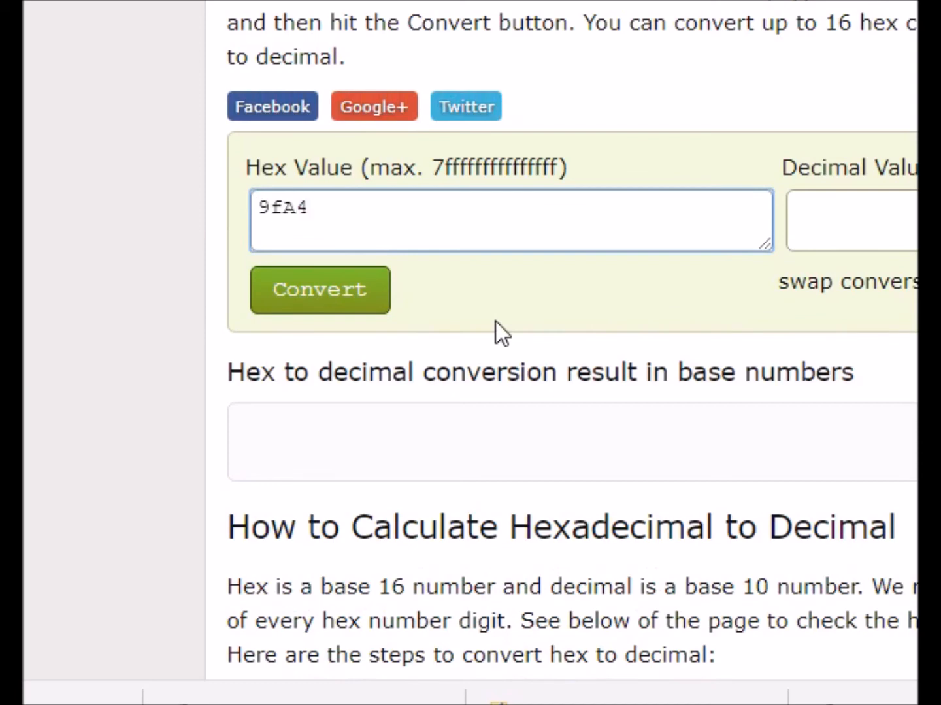
left_click(346, 299)
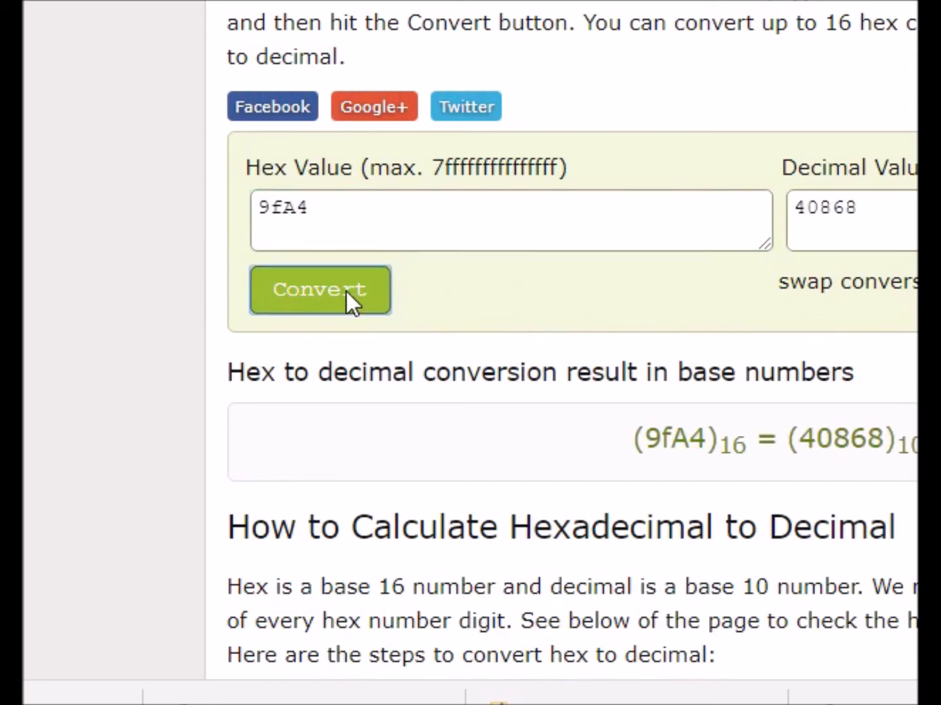
- Copy the decimal result 40868 and return to Fuse's memory browser
left_click_drag(863, 230, 738, 211)
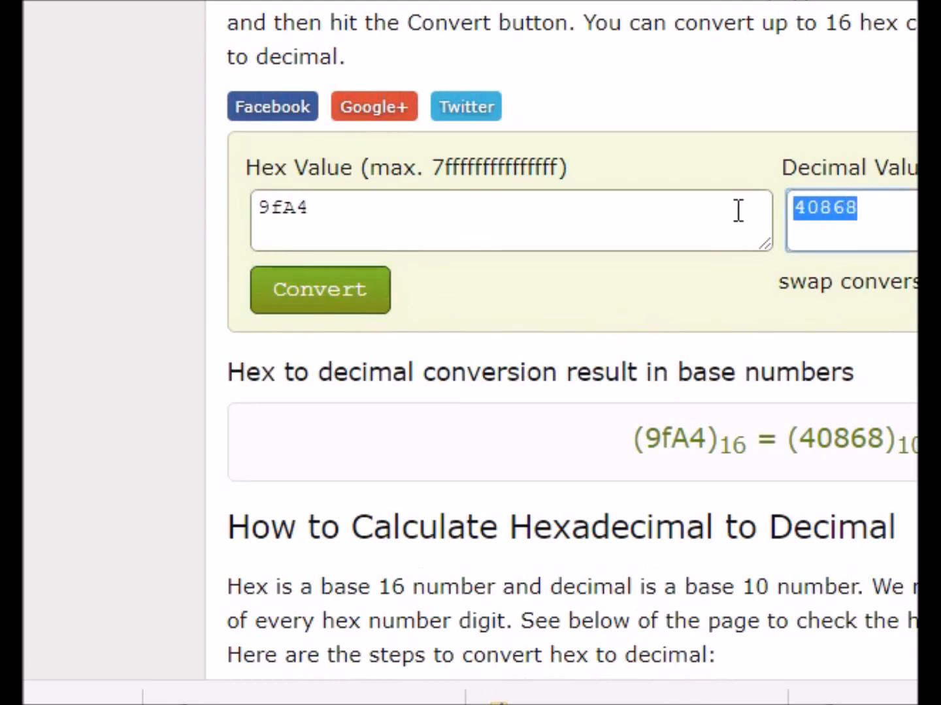
right_click(847, 211)
left_click(874, 257)
left_click(393, 233)
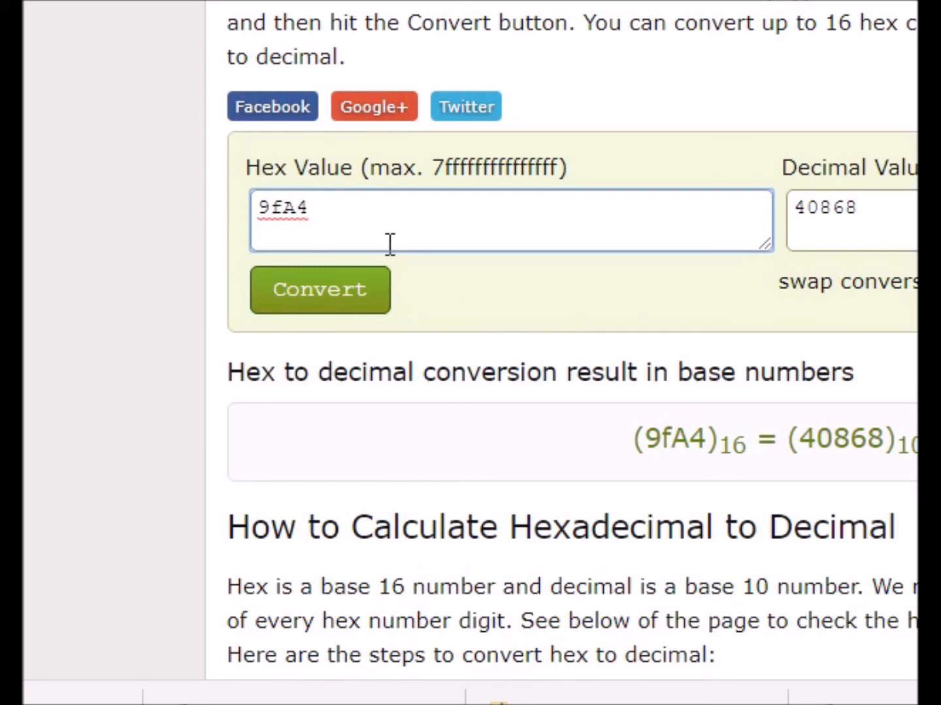
left_click(360, 694)
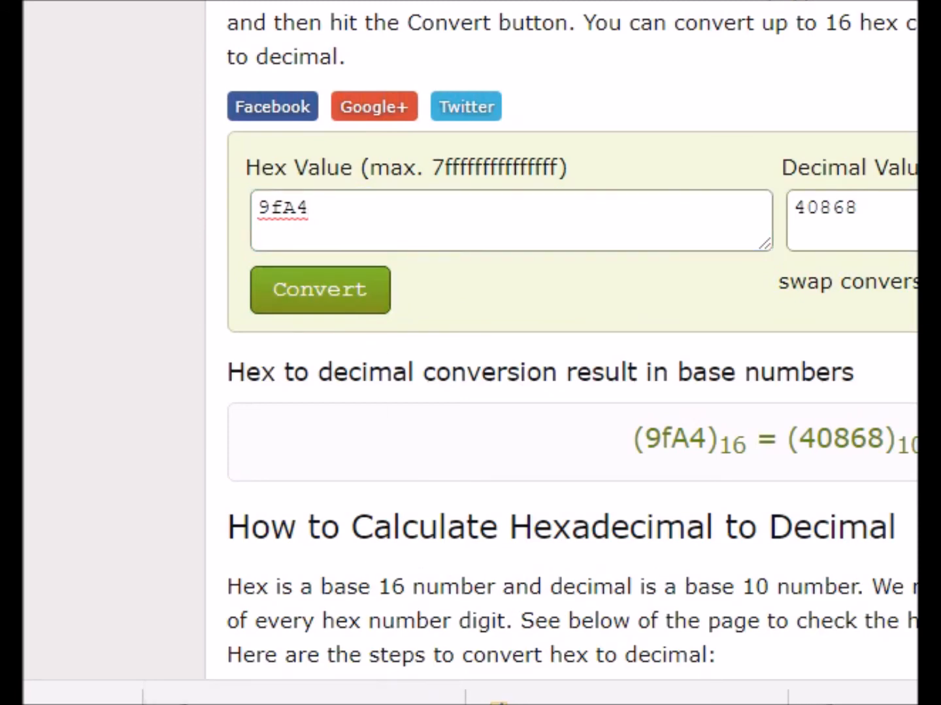
left_click(609, 646)
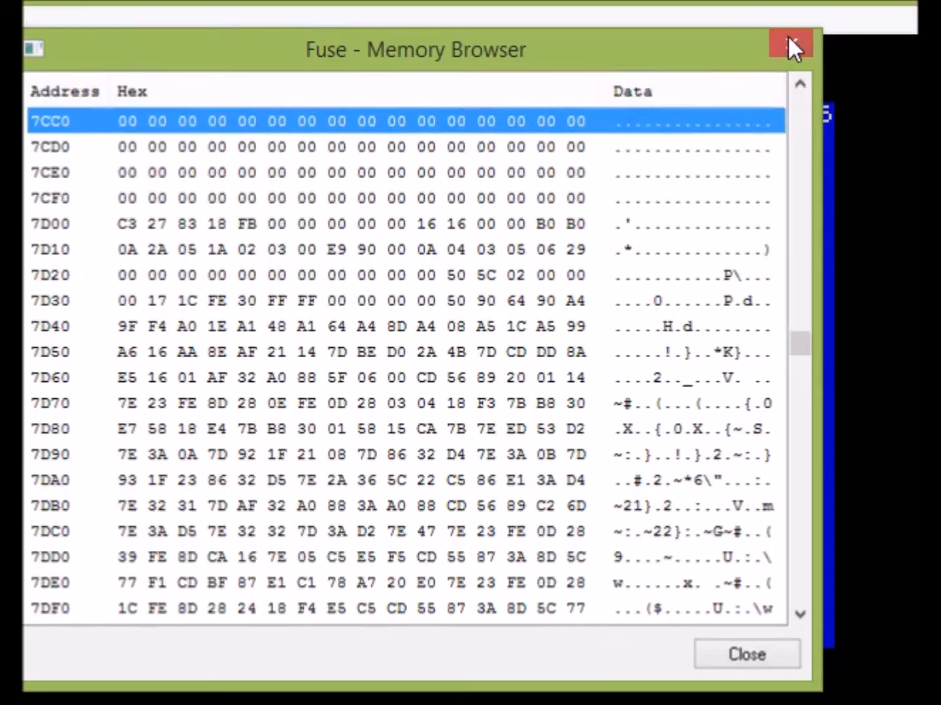
- Close the memory browser and load atic_blocks_1.bin as binary data at start address 40868
left_click(788, 38)
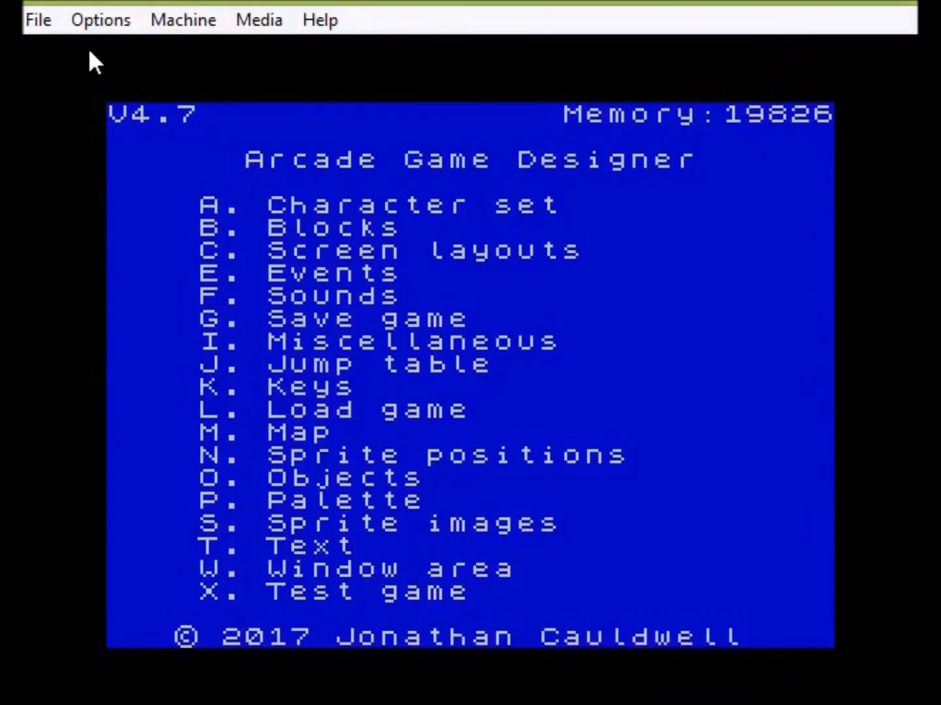
left_click(39, 19)
left_click(194, 353)
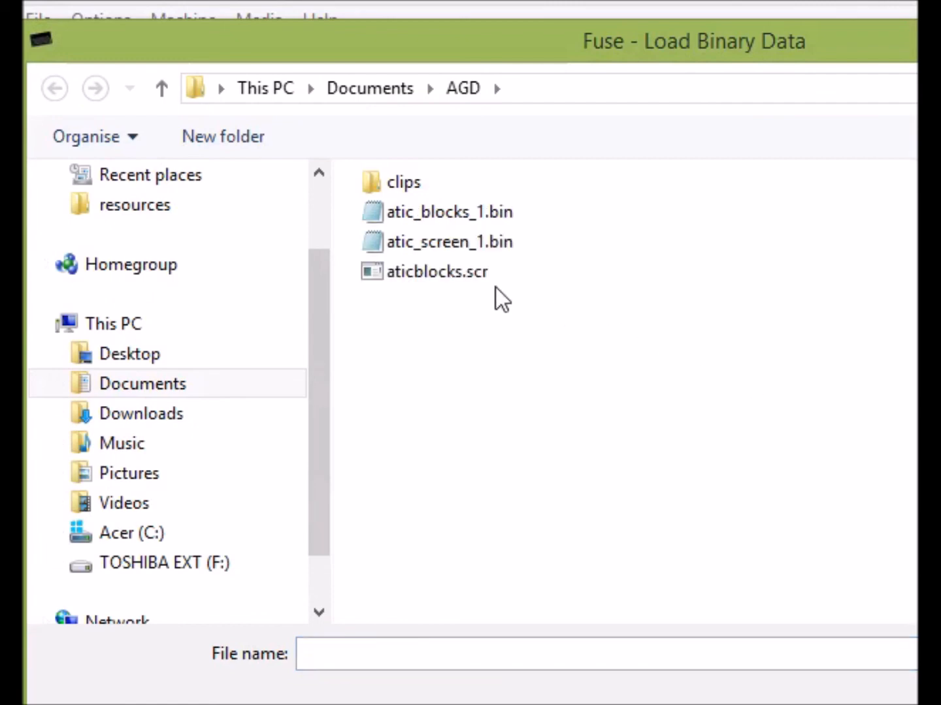
left_click(497, 215)
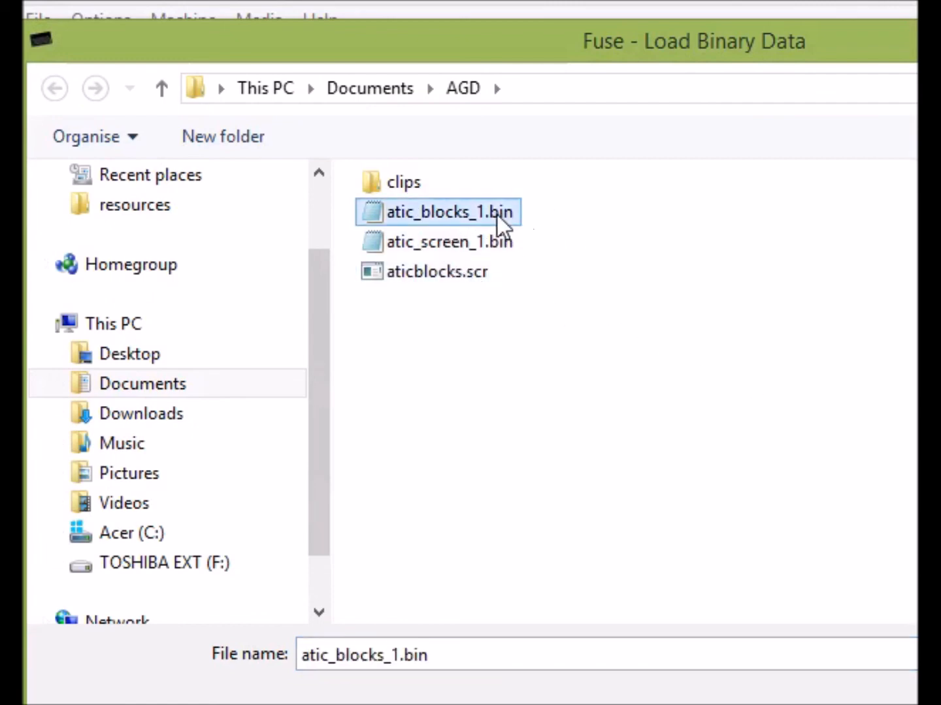
key("Return")
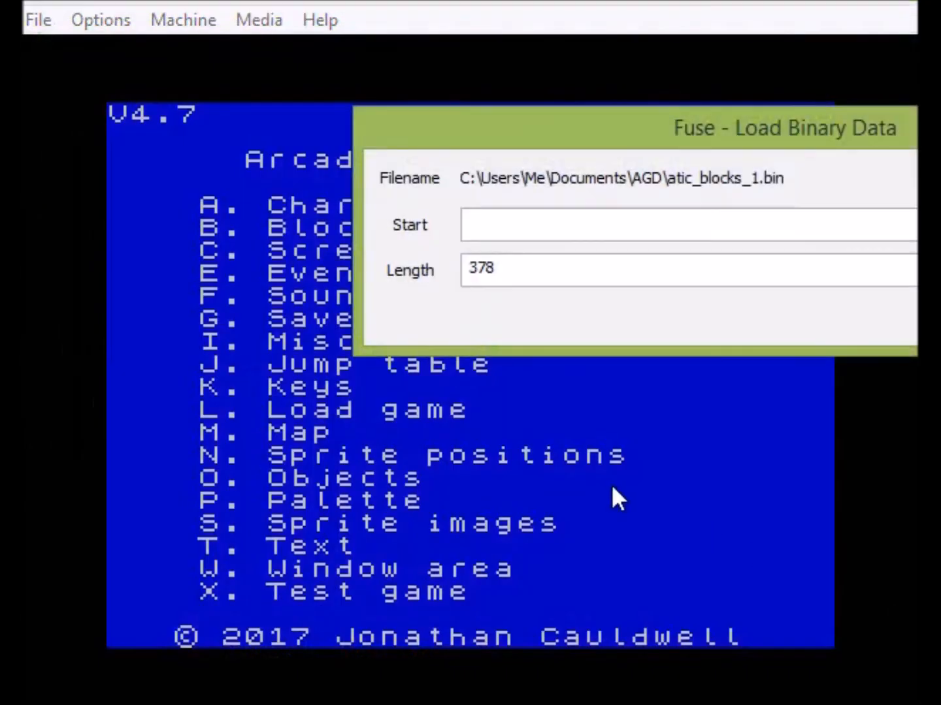
left_click(499, 228)
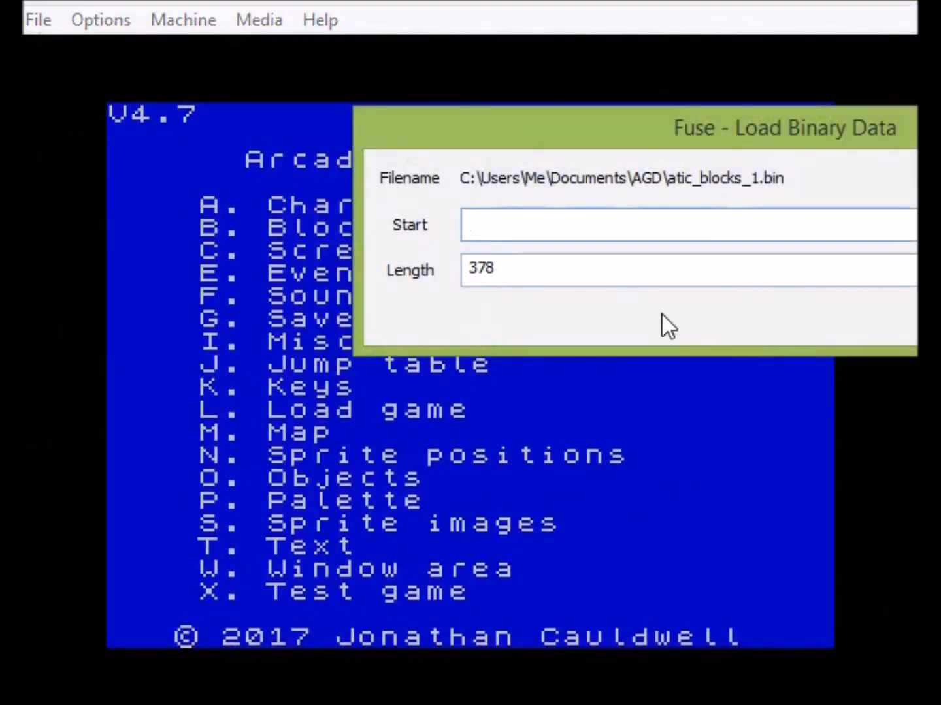
type("40868")
key("Return")
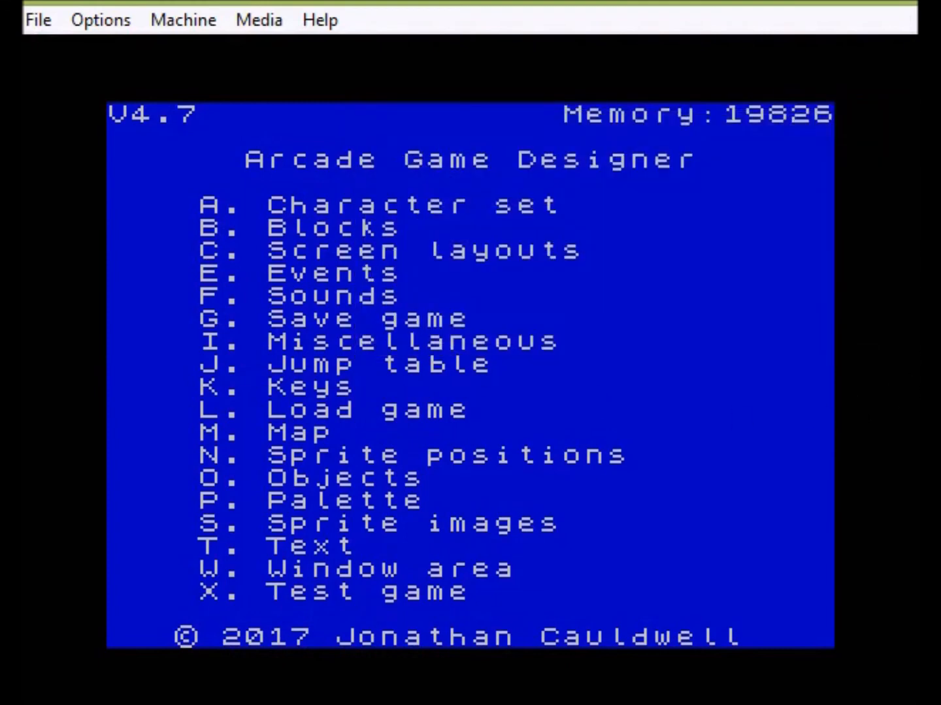
key("b")
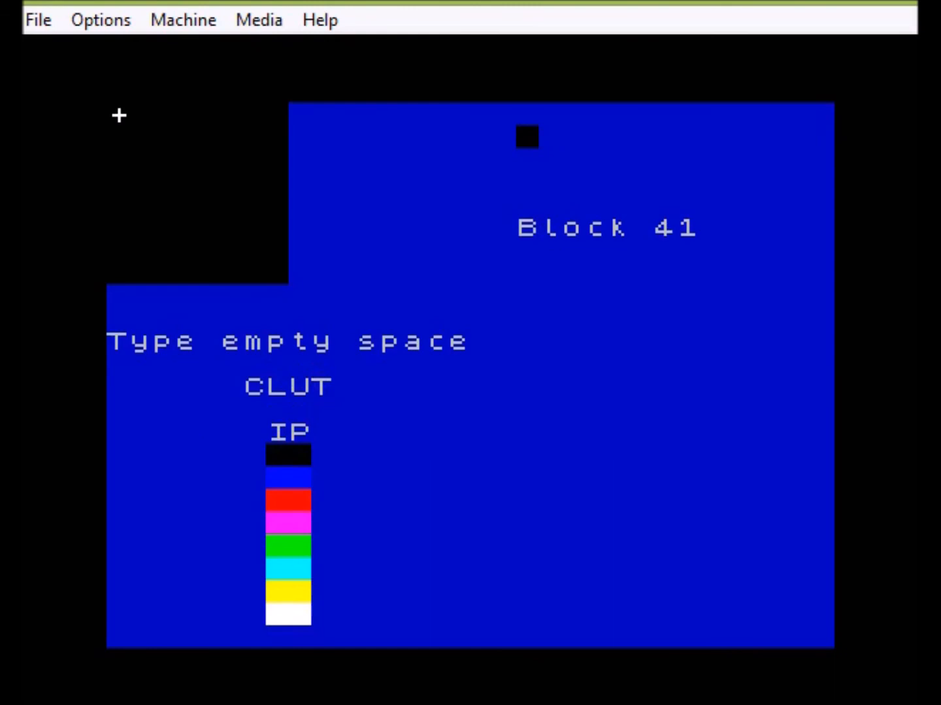
key("z")
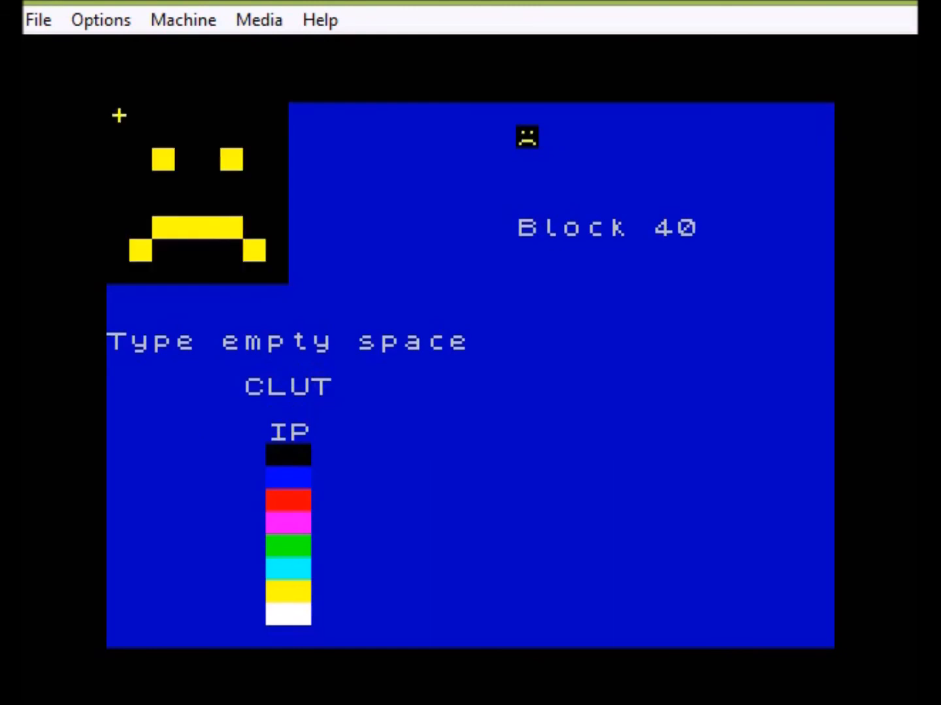
key("z")
key("x")
key("z")
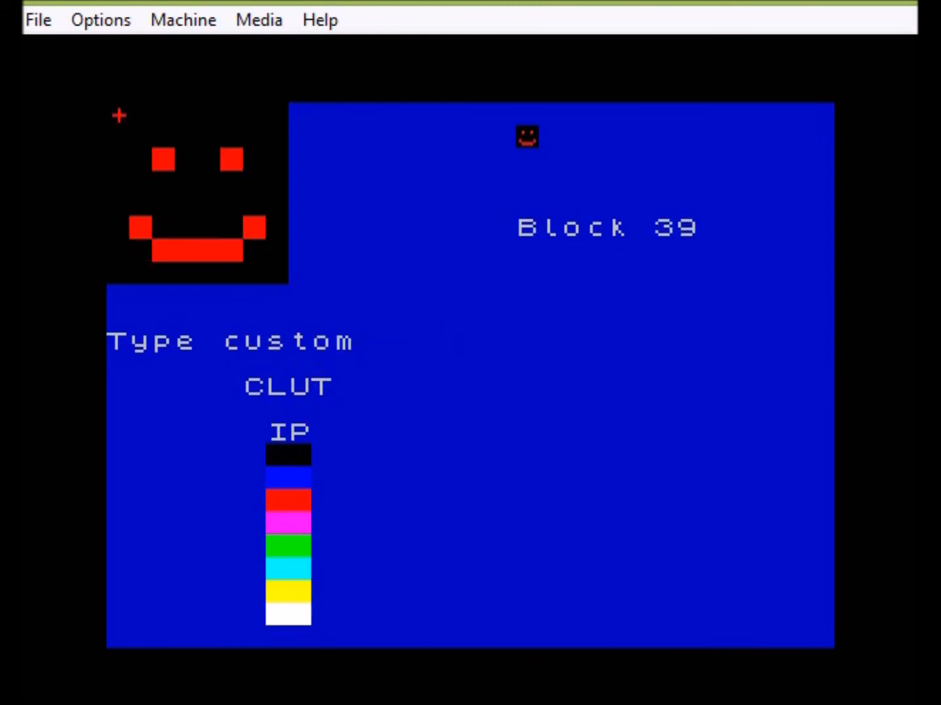
key("z")
key("z")
key("z")
key("z")
key("z")
key("z")
key("z")
key("z")
key("z")
key("z")
key("z")
key("z")
key("z")
key("z")
key("z")
key("z")
key("z")
key("z")
key("z")
key("z")
key("z")
key("z")
key("z")
key("z")
key("z")
key("z")
key("z")
key("z")
key("z")
key("z")
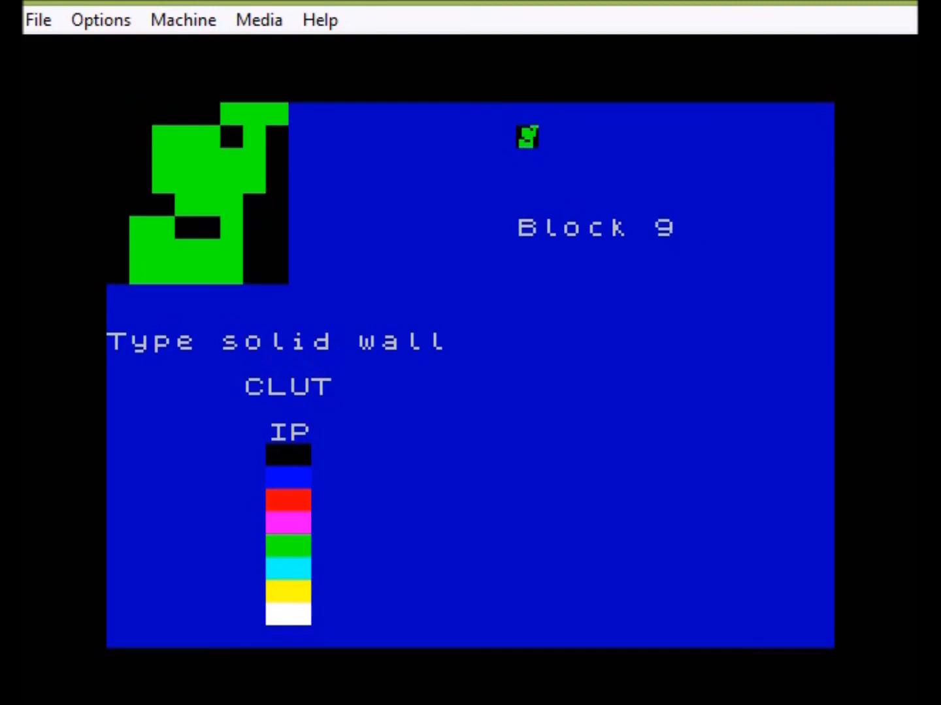
key("z")
key("z")
key("z")
key("z")
key("z")
key("x")
key("x")
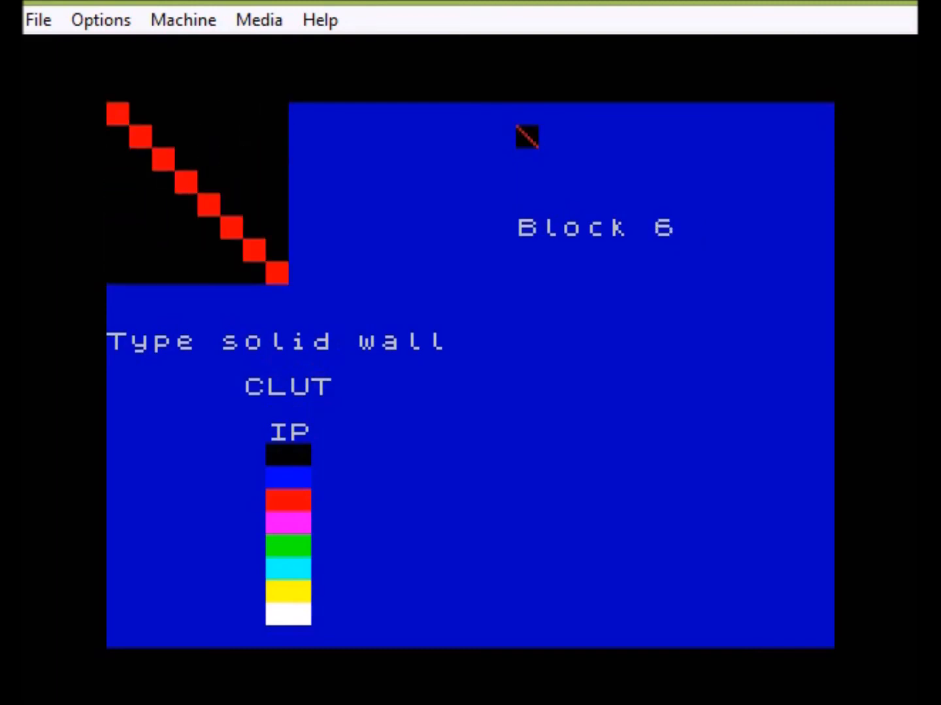
key("x")
key("x")
key("x")
key("x")
key("x")
key("x")
key("x")
key("x")
key("x")
key("x")
key("x")
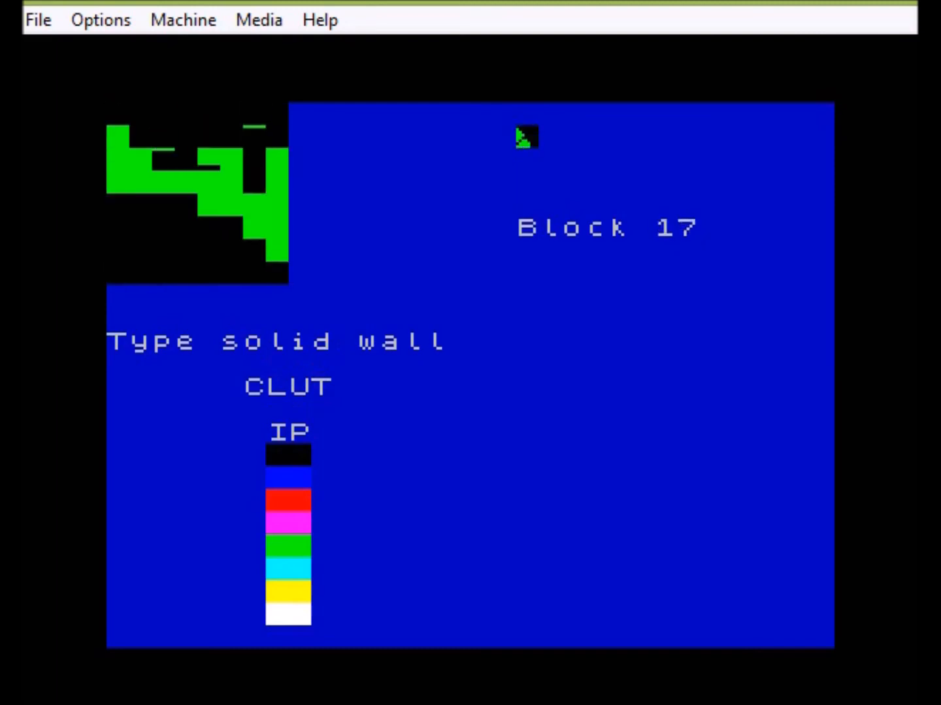
key("x")
key("x")
key("x")
key("x")
key("x")
key("x")
key("x")
key("x")
key("x")
key("x")
key("x")
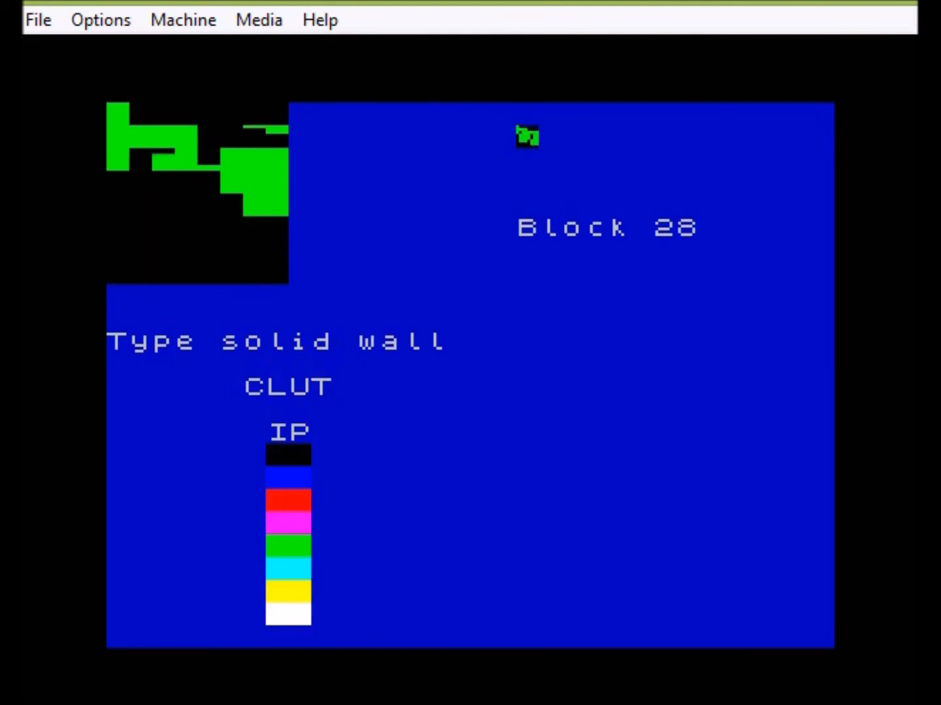
key("x")
key("x")
key("x")
key("x")
key("x")
key("x")
key("x")
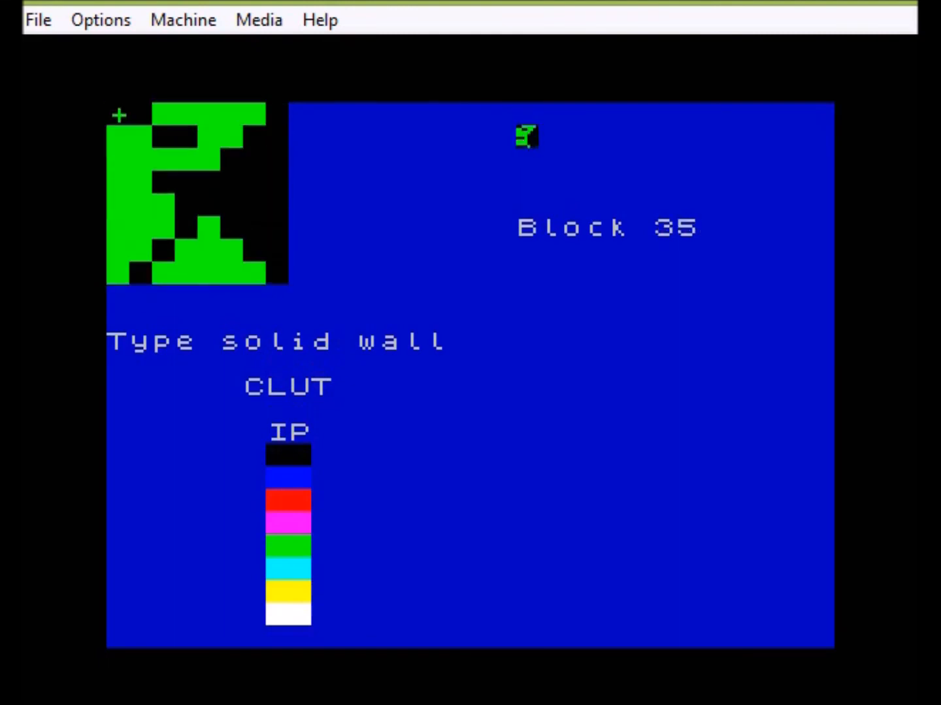
key("x")
key("x")
key("x")
key("x")
key("x")
key("x")
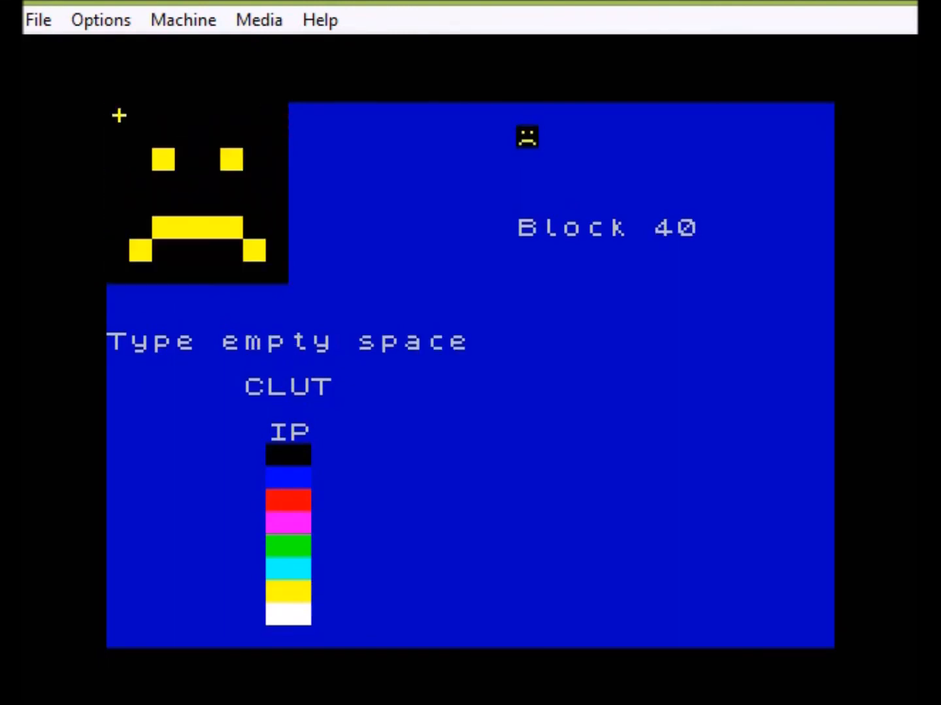
key("Return")
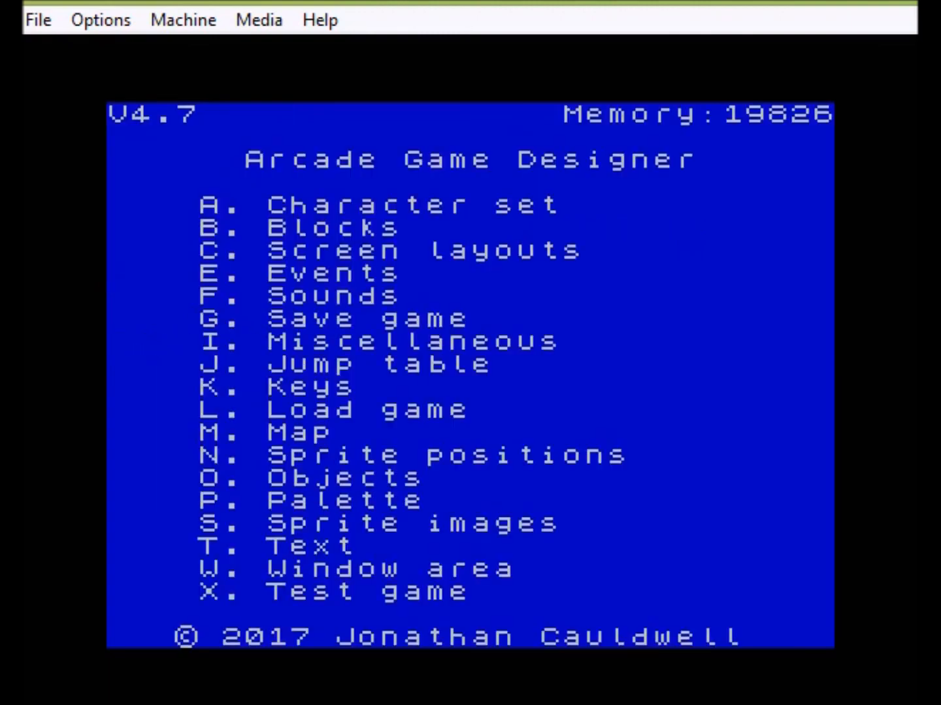